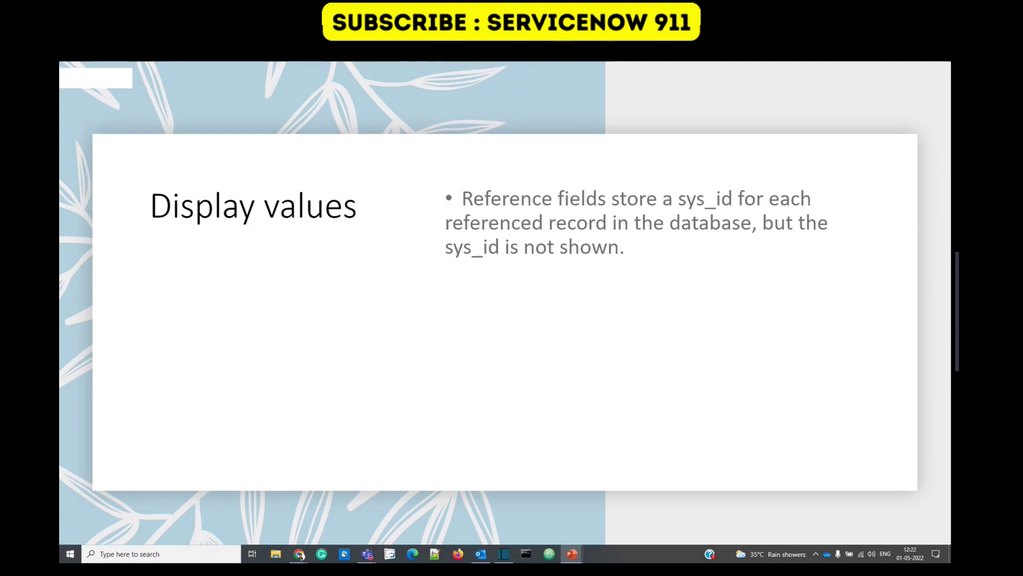
Switch to ServiceNow in the browser, filter the navigator for "incident" and open a new incident form.
key("alt+Tab")
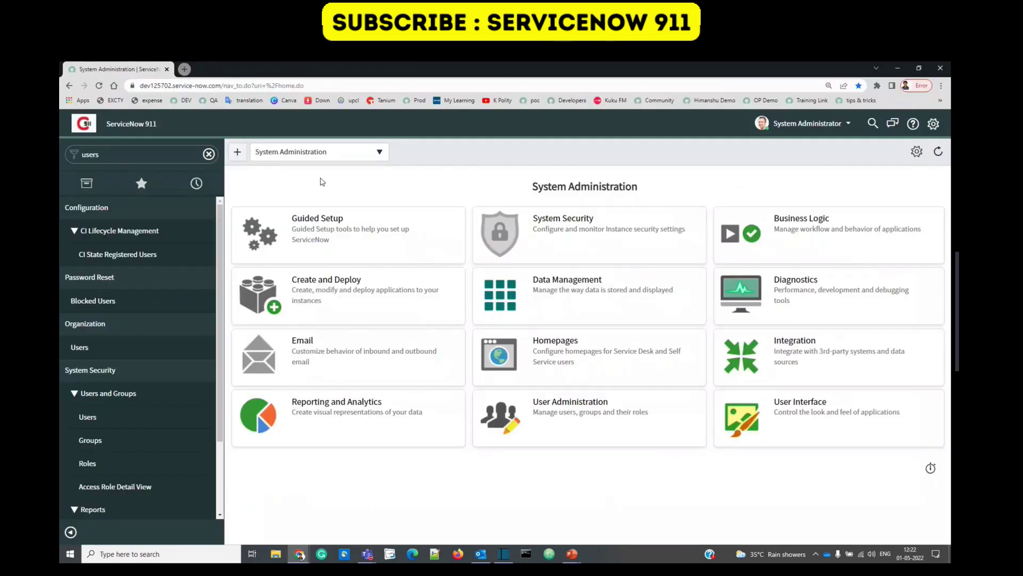
left_click(168, 153)
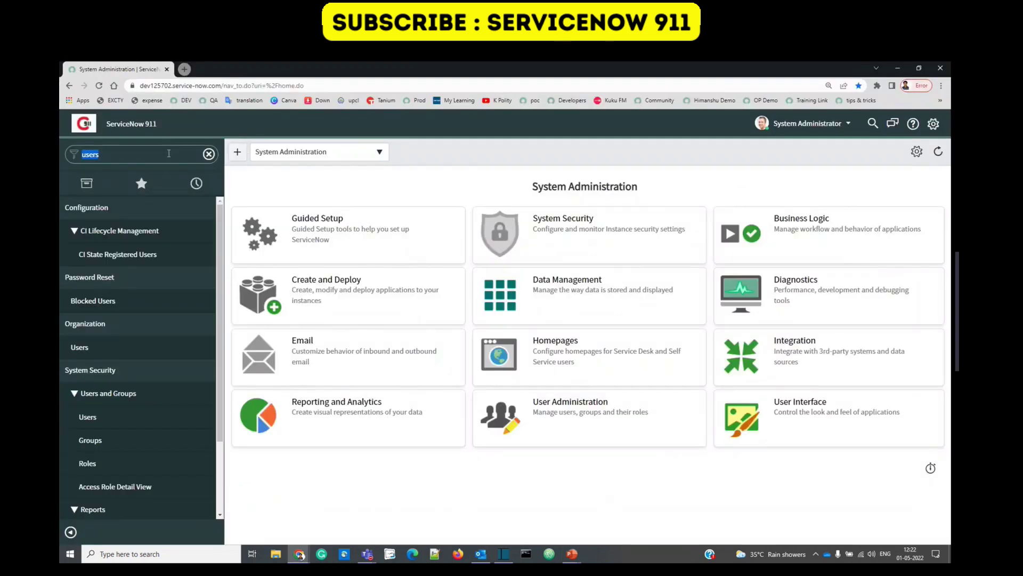
type("incident")
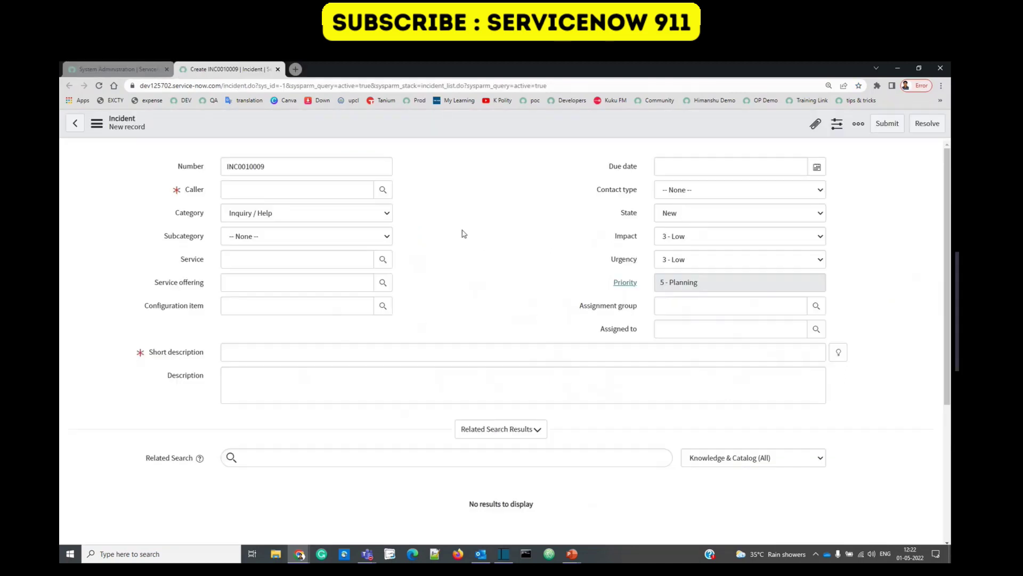
Set the new incident's Caller to the second user in the reference lookup list.
left_click(198, 196)
left_click(637, 308)
left_click_drag(595, 330, 643, 330)
left_click(382, 190)
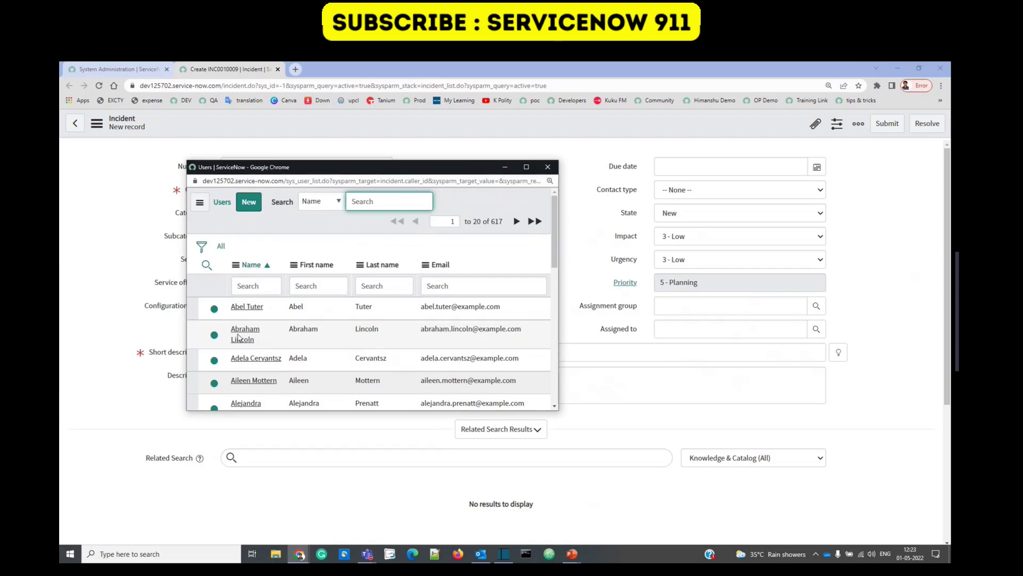
left_click(245, 334)
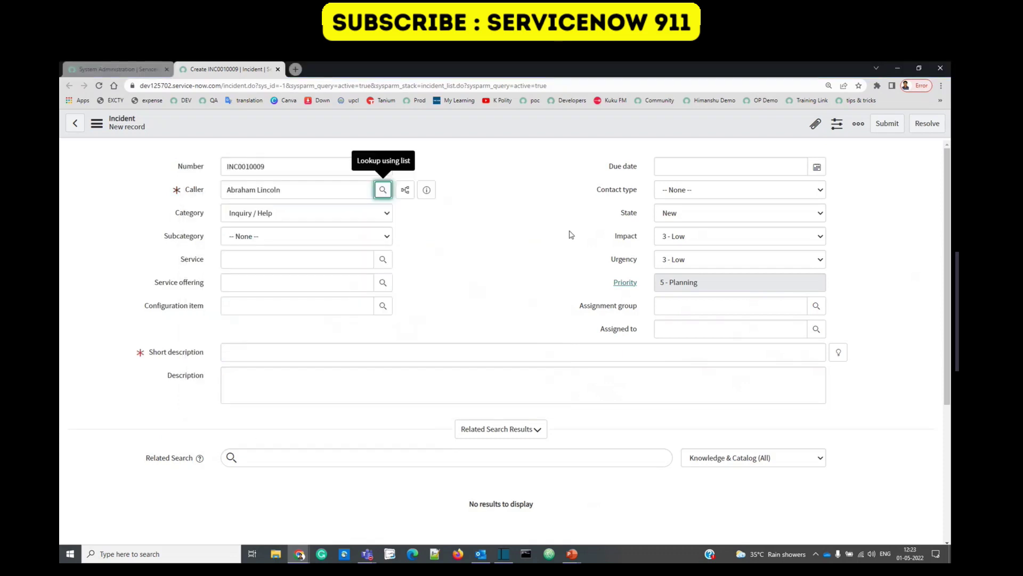
Enter "test" as the incident's short description and save the record without leaving the form.
left_click(260, 355)
type("test")
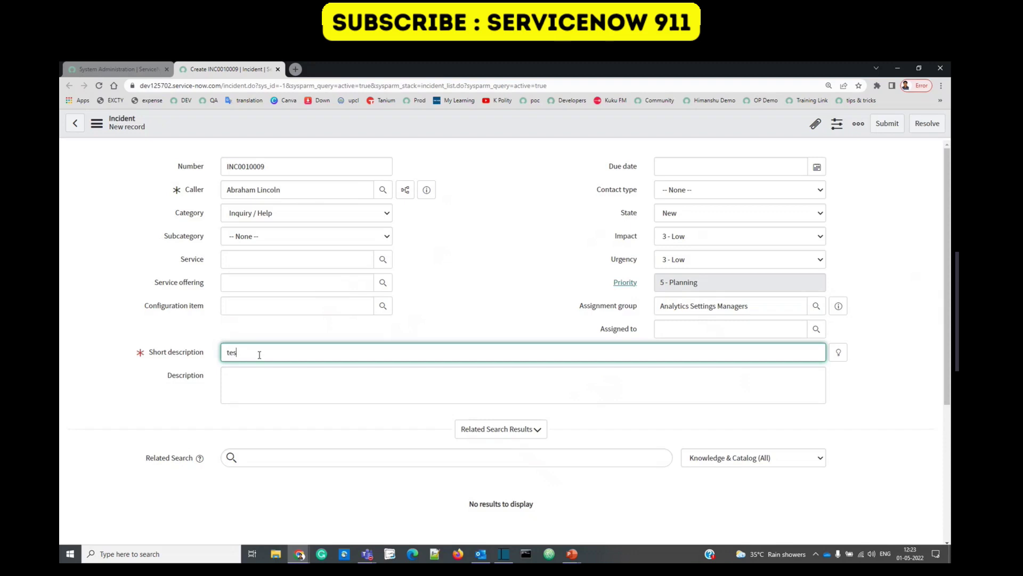
right_click(512, 121)
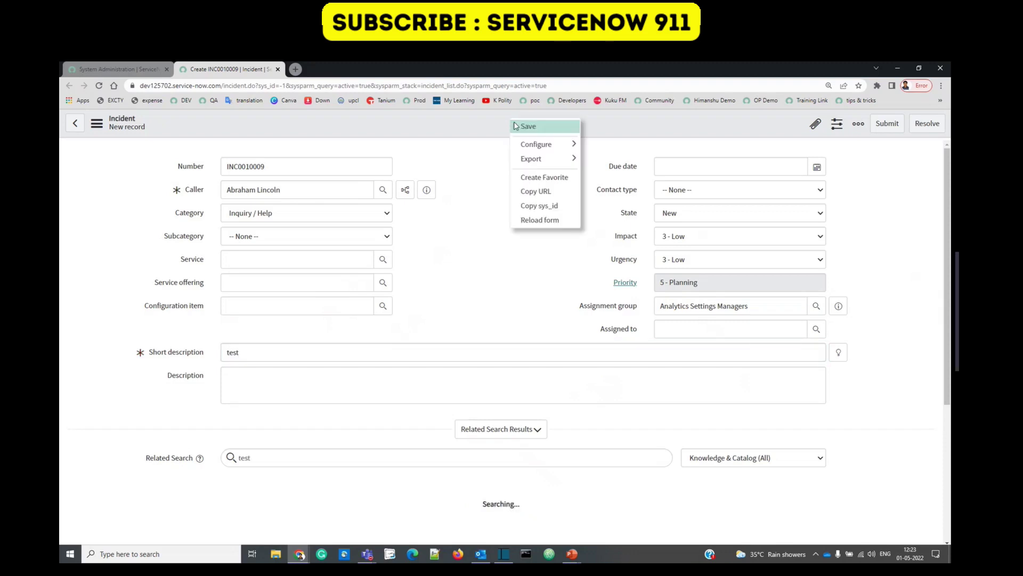
left_click(515, 126)
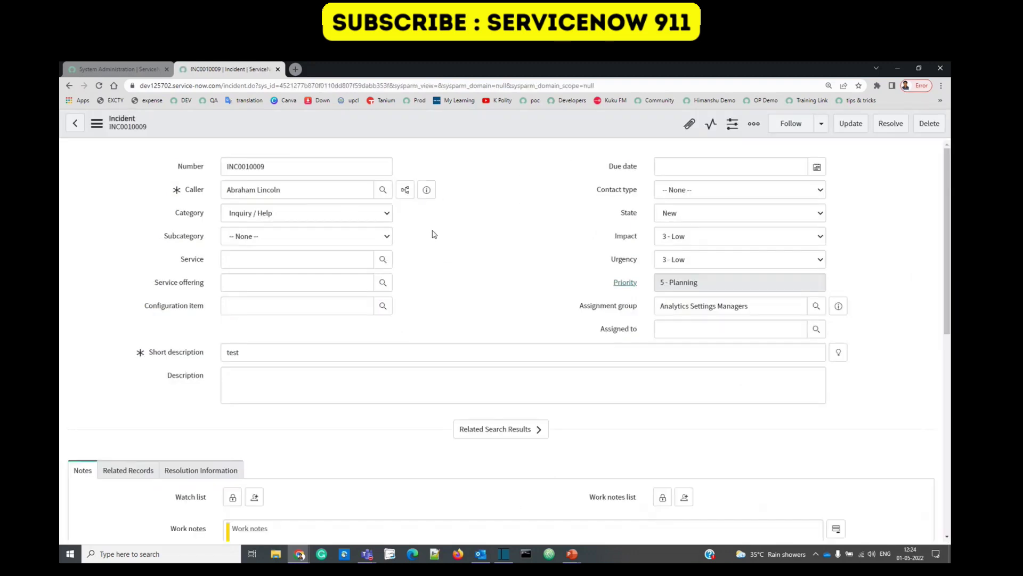
Highlight the display value in the saved incident's Caller field.
left_click_drag(280, 191, 225, 190)
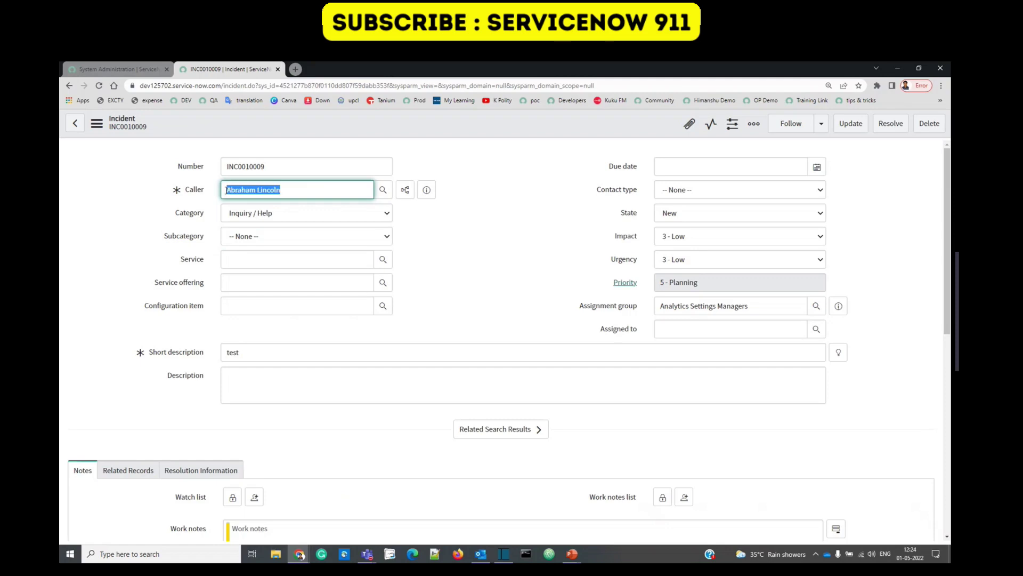
left_click_drag(297, 189, 233, 196)
triple_click(293, 190)
Find the Users list through the navigator and open the user record of the incident's caller.
left_click(112, 69)
left_click(139, 155)
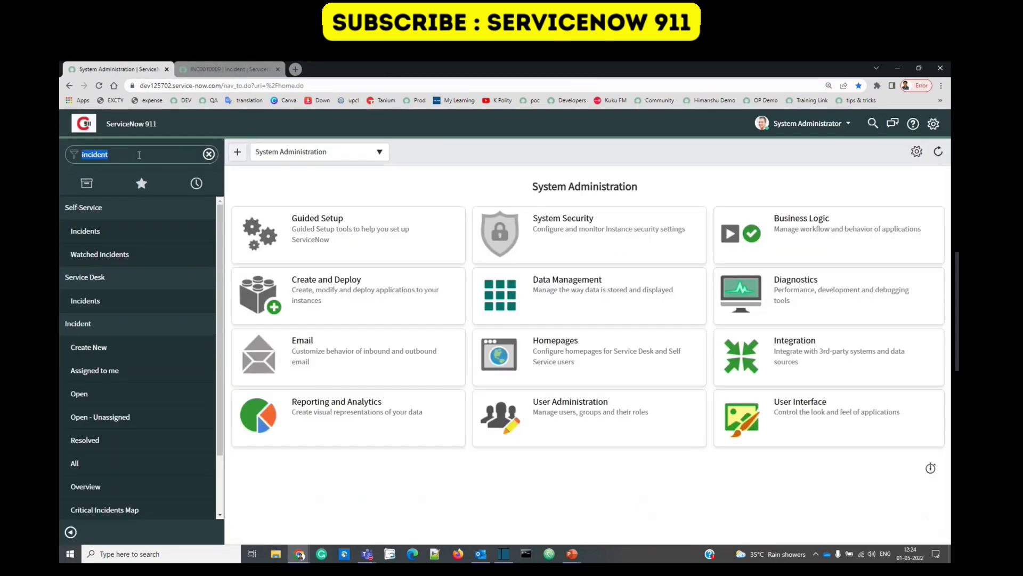
type("user")
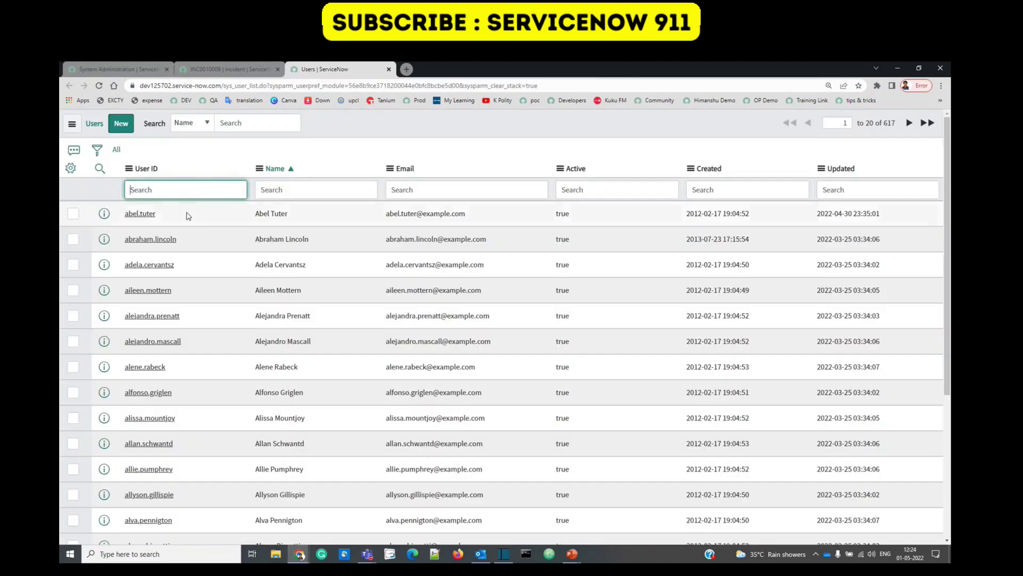
left_click(196, 242)
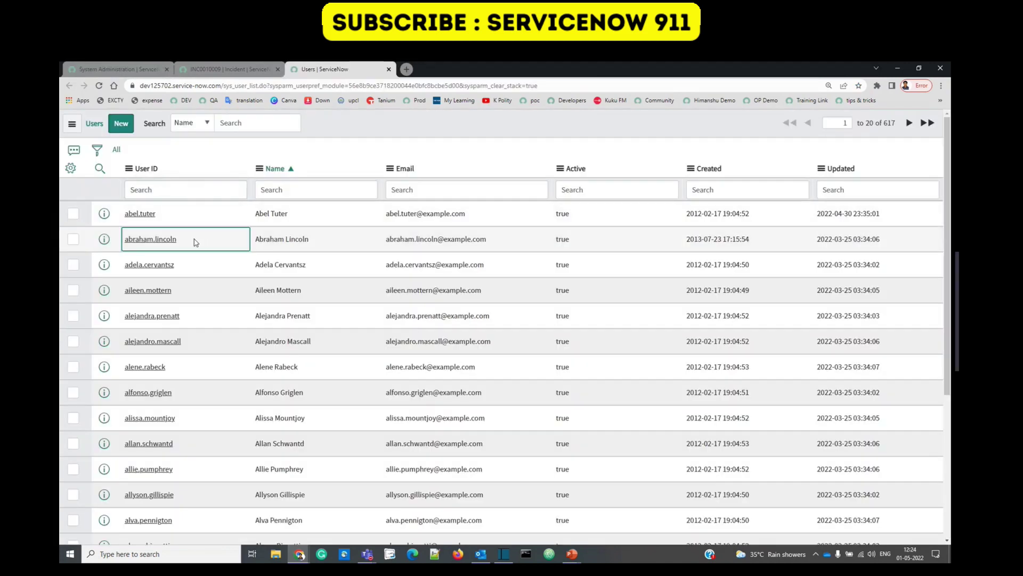
left_click(160, 239)
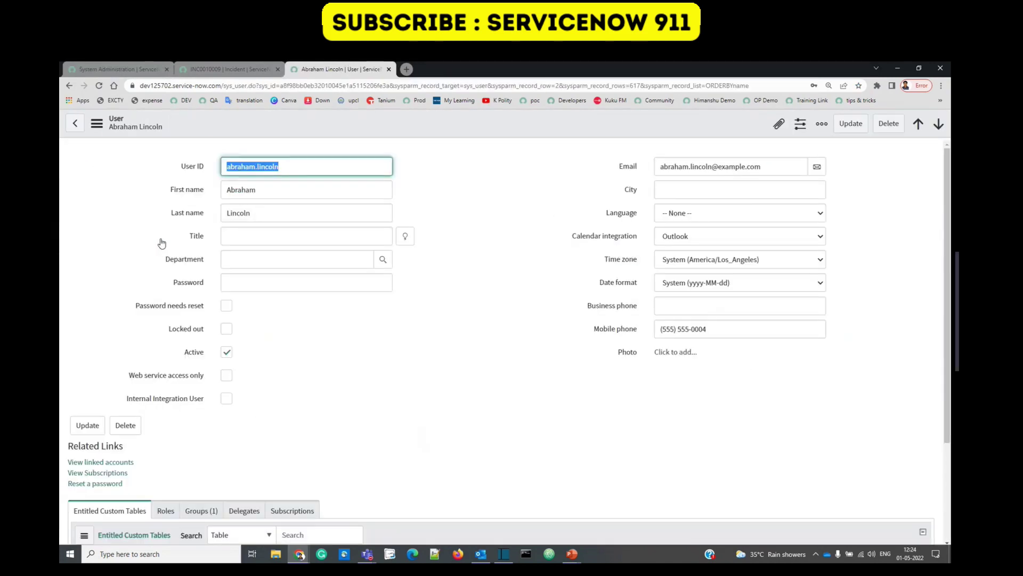
Highlight the sys_id in the user record's URL and compare it with the Caller display value on the incident.
left_click(495, 170)
left_click_drag(281, 86, 389, 86)
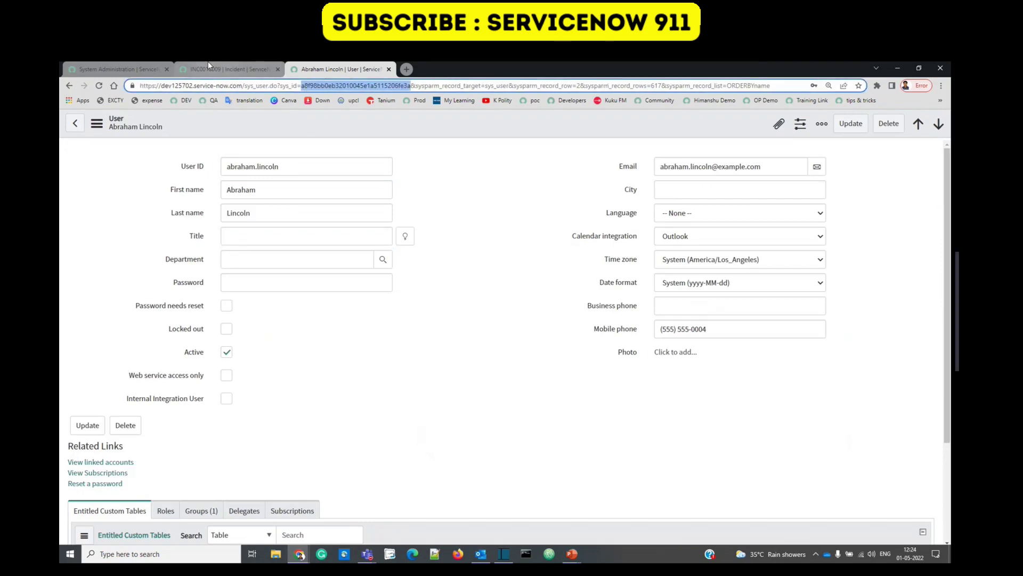
left_click(208, 68)
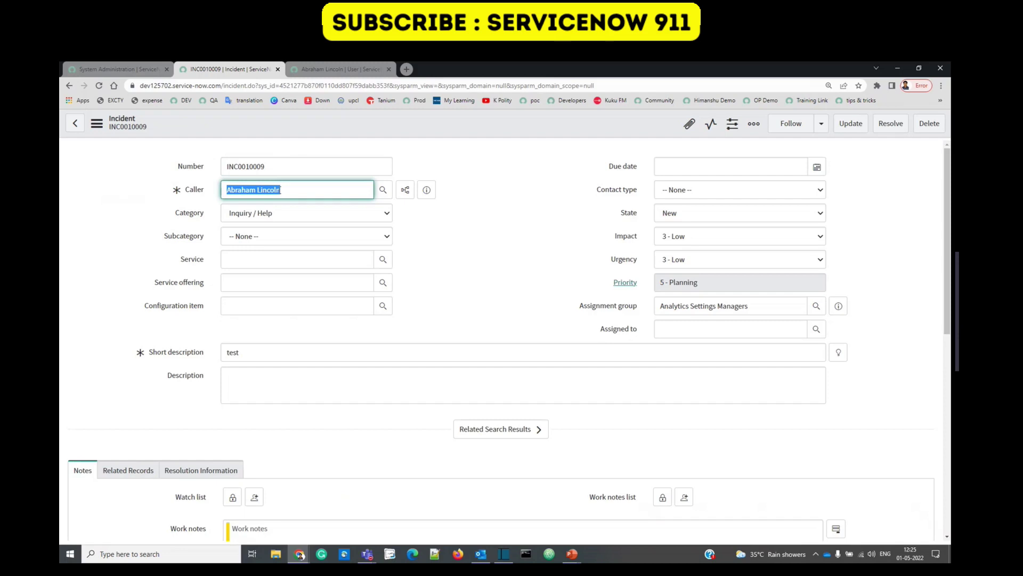
left_click(346, 70)
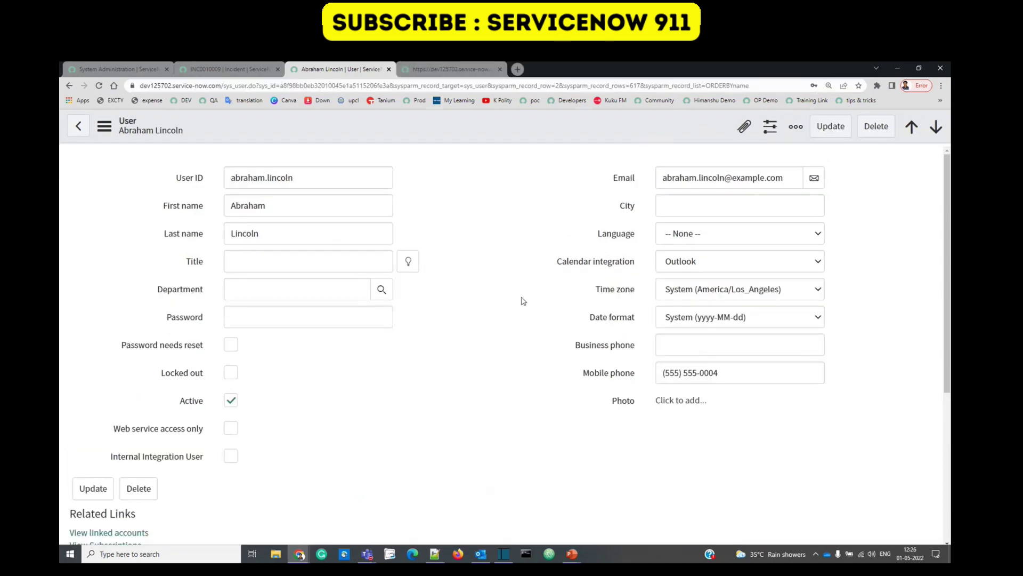
Check the background script against the incident form and run it in global scope to print caller_id of incident INC0010009.
left_click(451, 69)
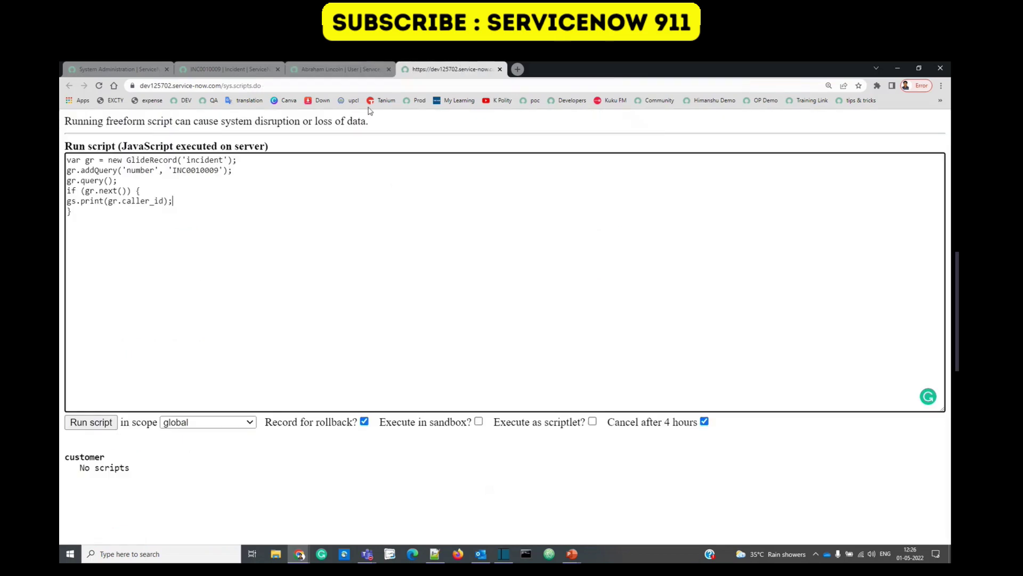
scroll(200, 170, "up", 2)
double_click(200, 170)
left_click(230, 69)
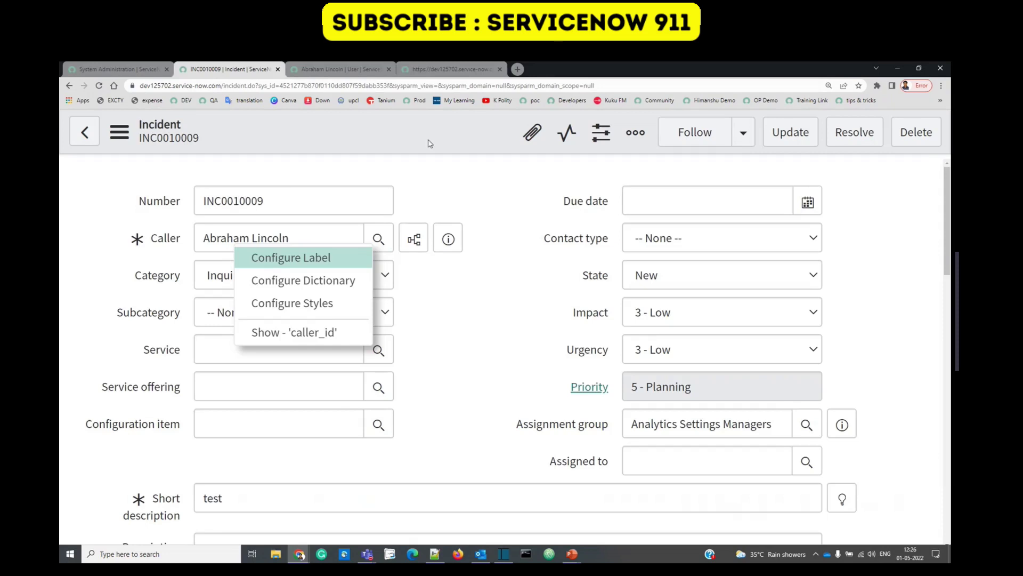
left_click(462, 72)
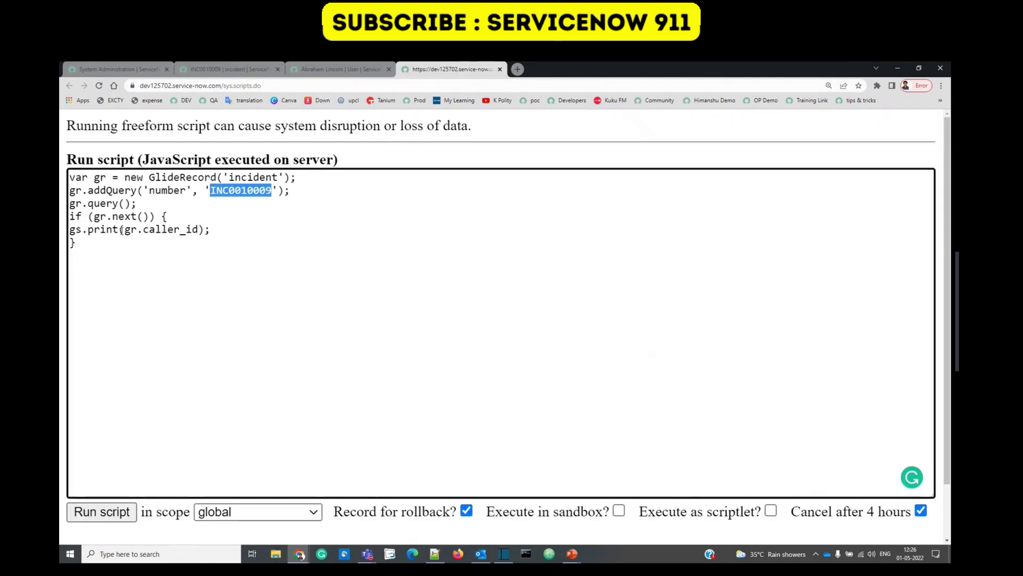
left_click(160, 241)
double_click(160, 240)
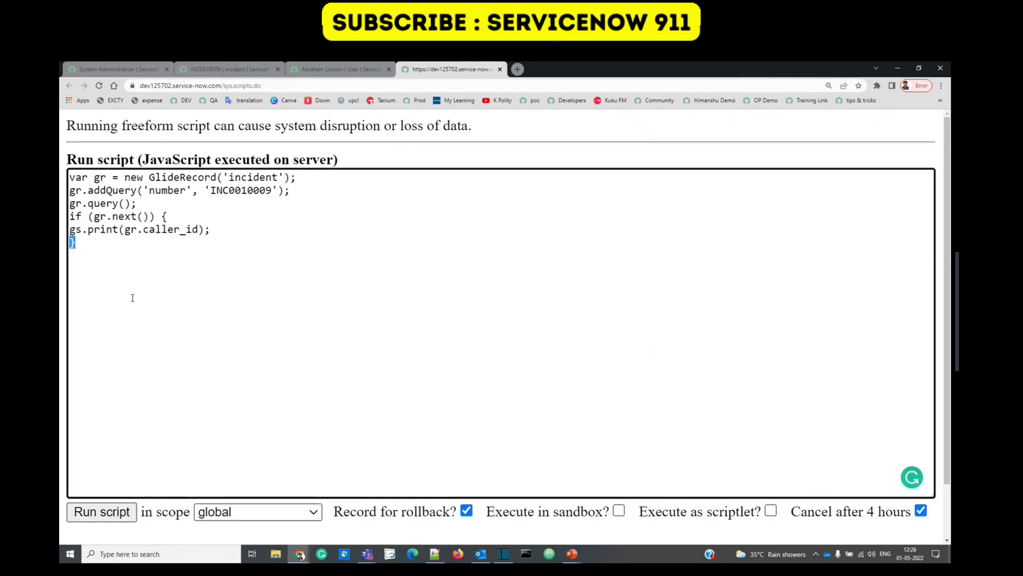
left_click(111, 511)
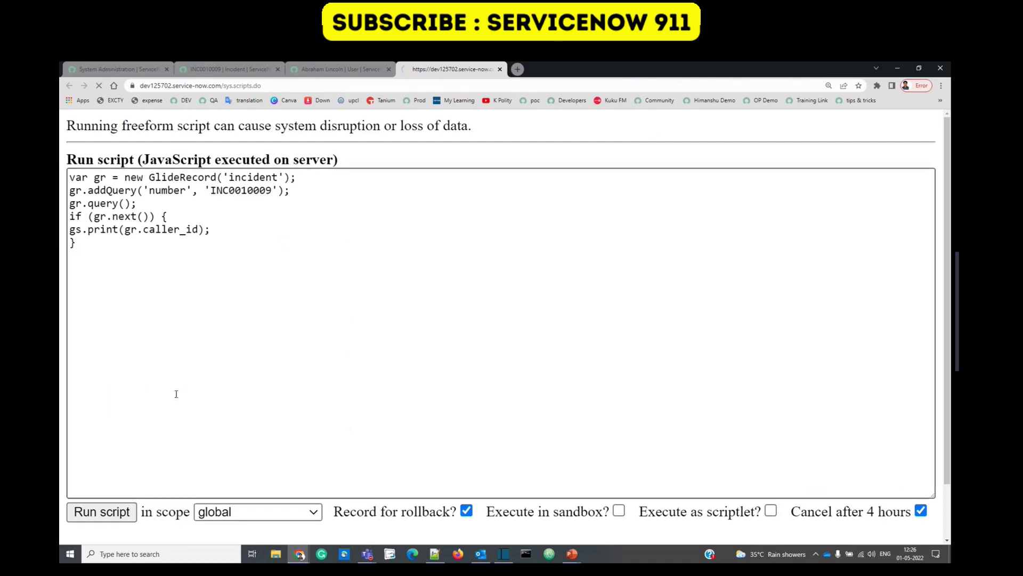
Compare the sys_id printed by the script with the sys_id in the caller's user record URL.
double_click(222, 197)
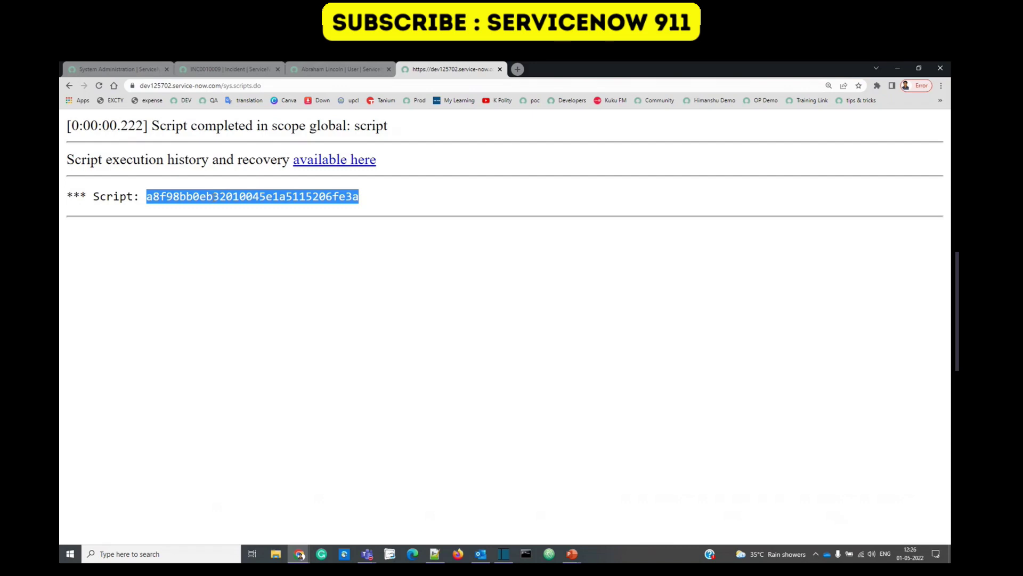
left_click(337, 63)
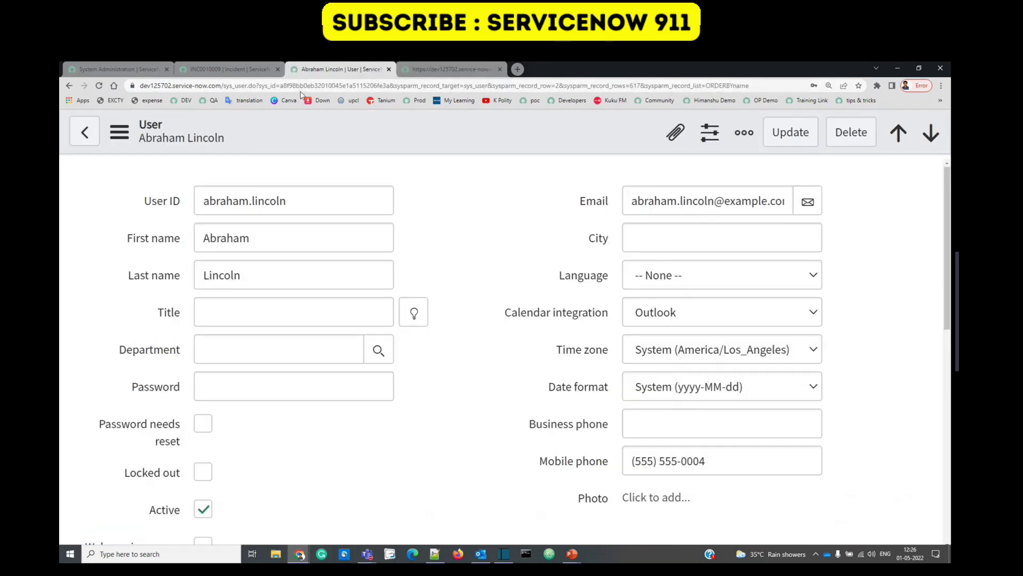
left_click(317, 86)
double_click(318, 86)
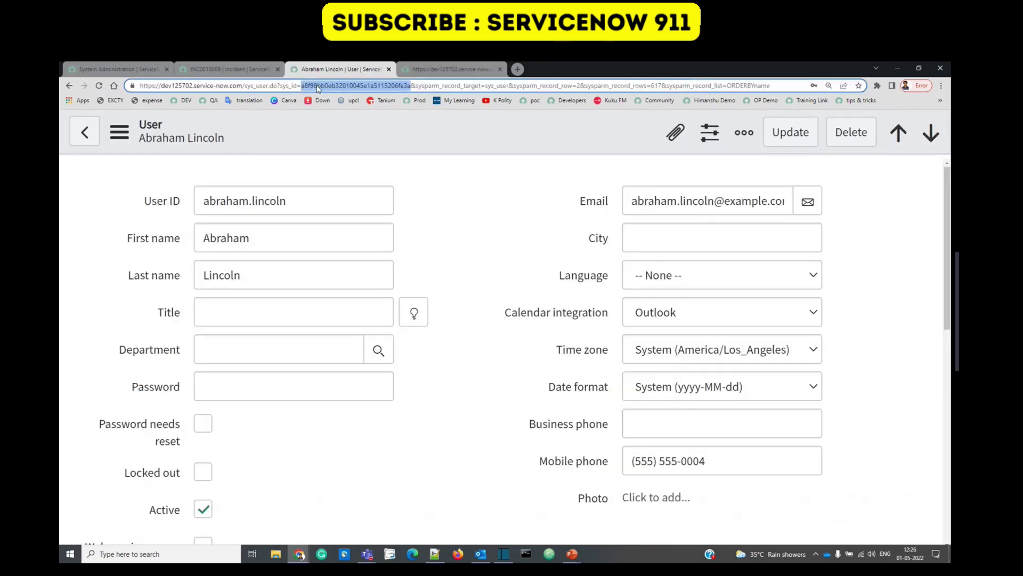
left_click(439, 70)
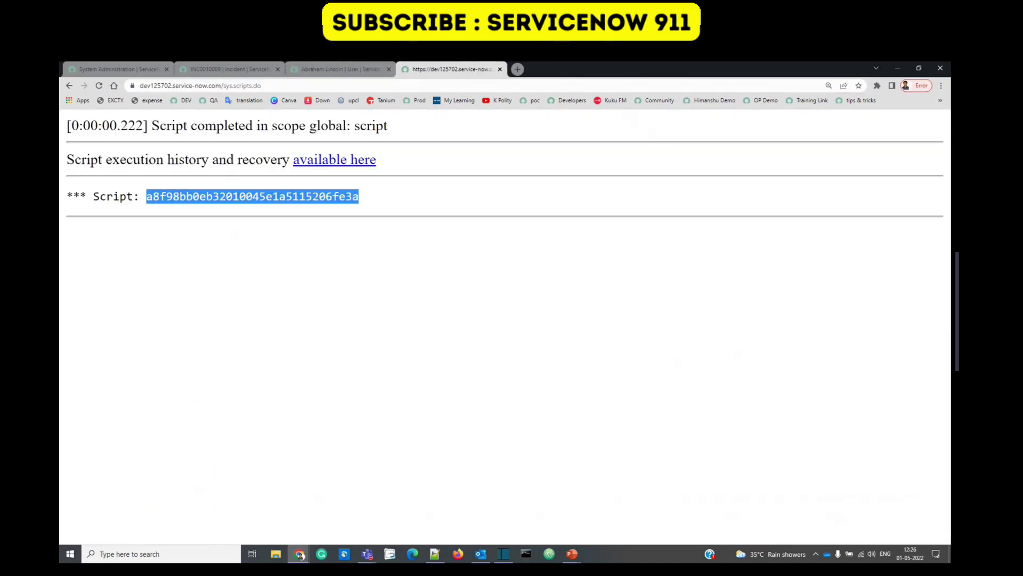
Return to incident INC0010009 and change its Caller to the first user in the reference lookup list.
left_click(227, 70)
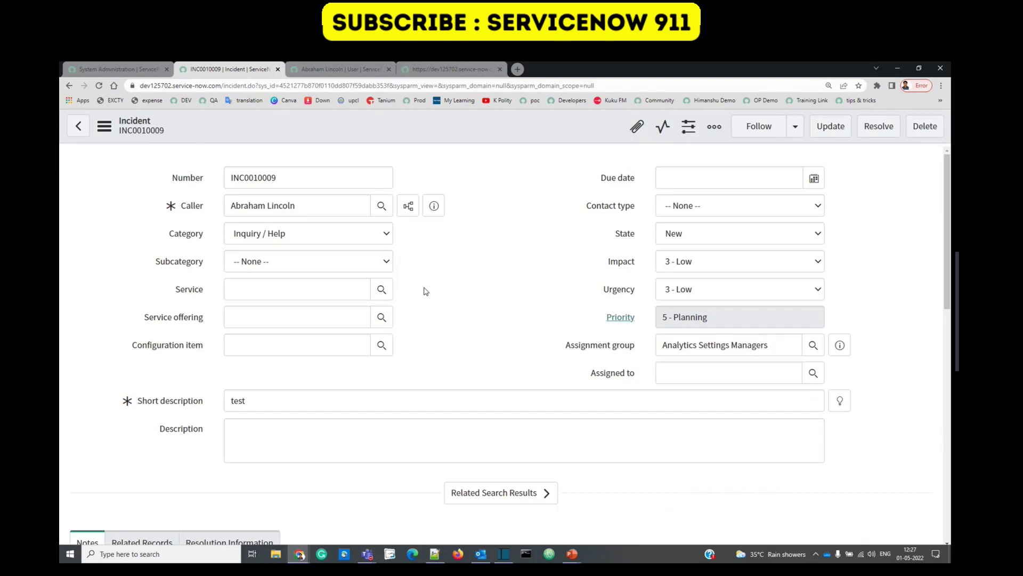
double_click(316, 206)
key("ctrl+a")
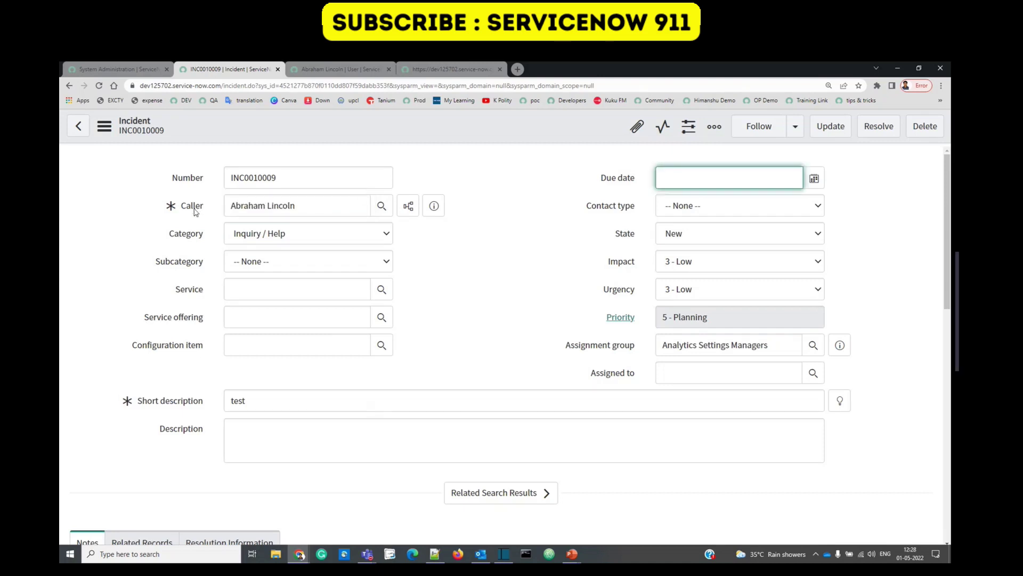
left_click(382, 206)
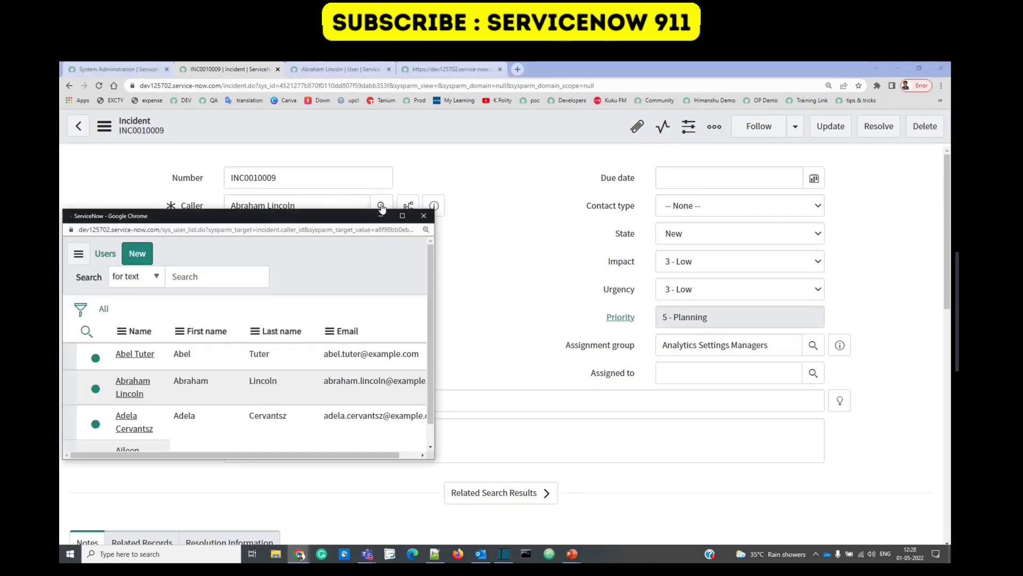
left_click_drag(301, 222, 686, 192)
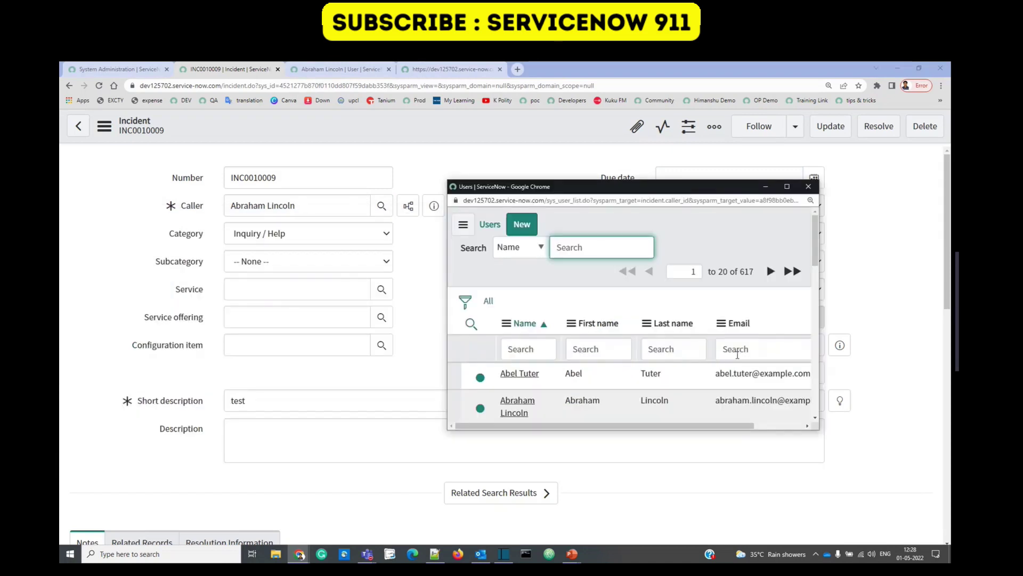
left_click_drag(555, 378, 499, 382)
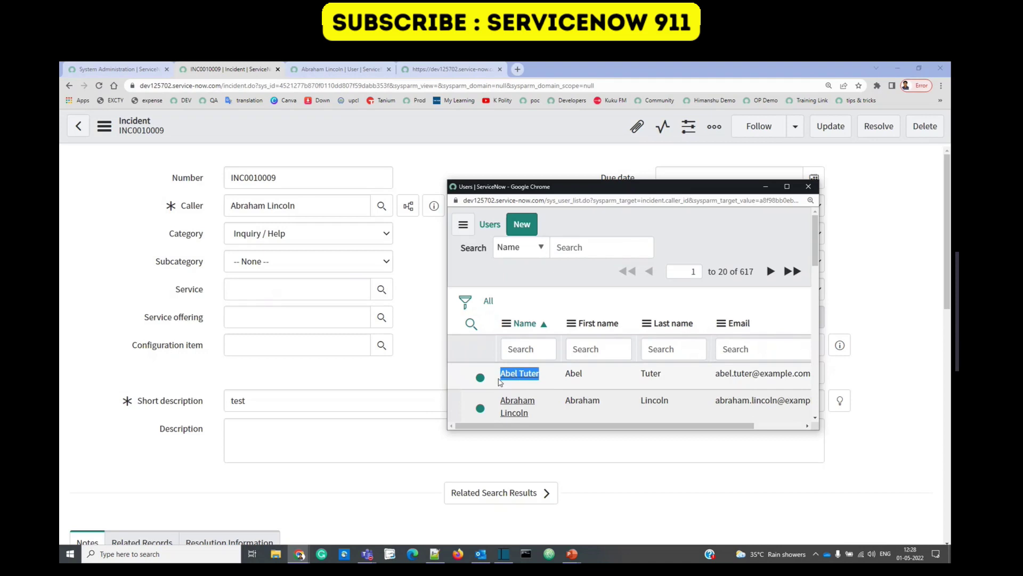
left_click(507, 374)
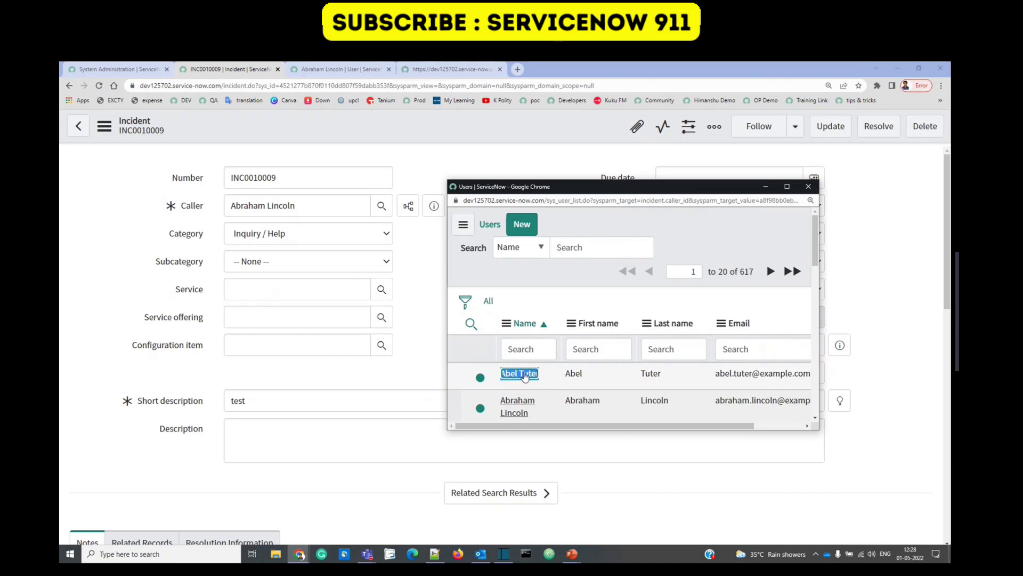
Review the display value in the incident's Caller field after the change of caller.
triple_click(275, 208)
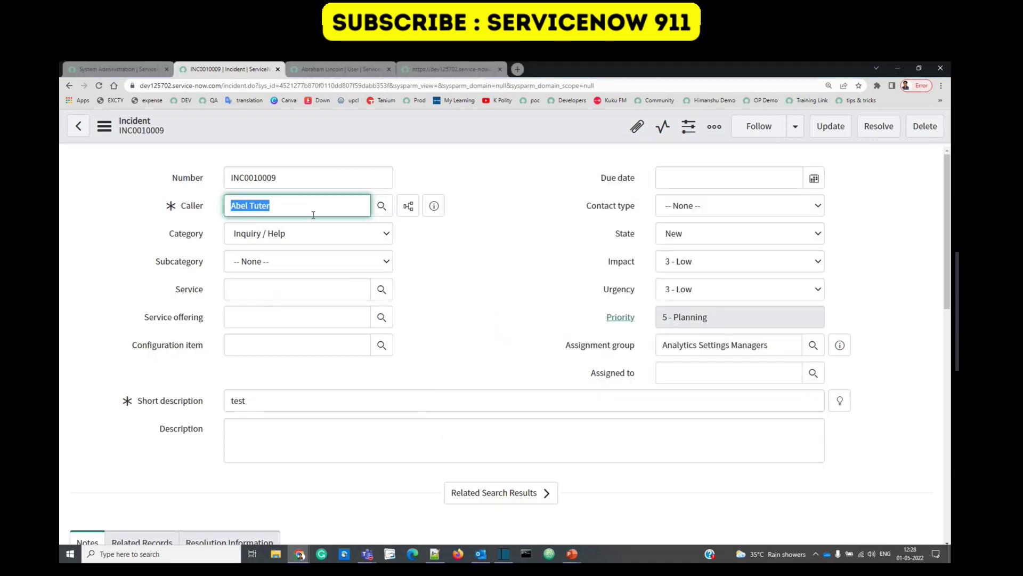
left_click(503, 271)
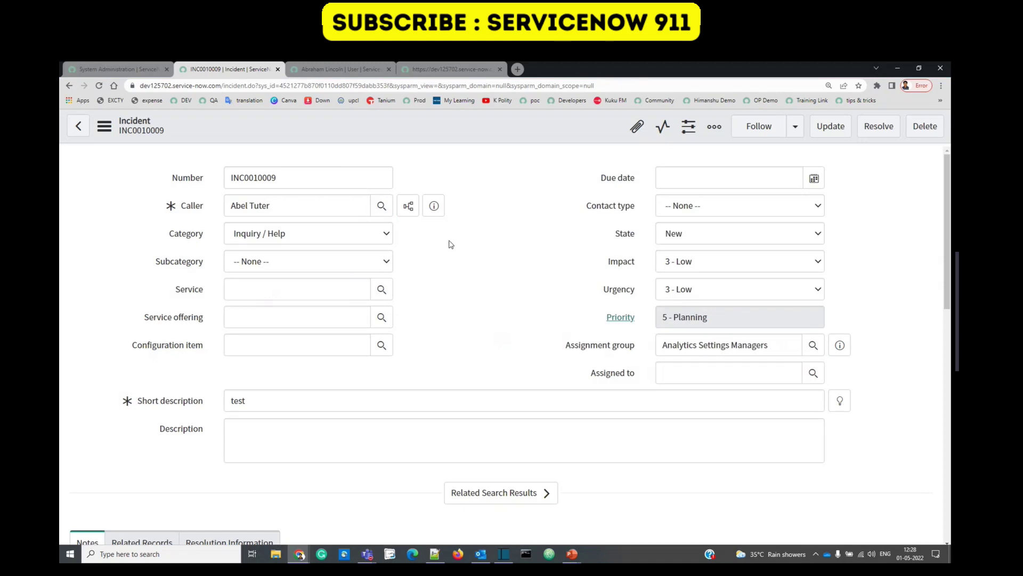
left_click(307, 204)
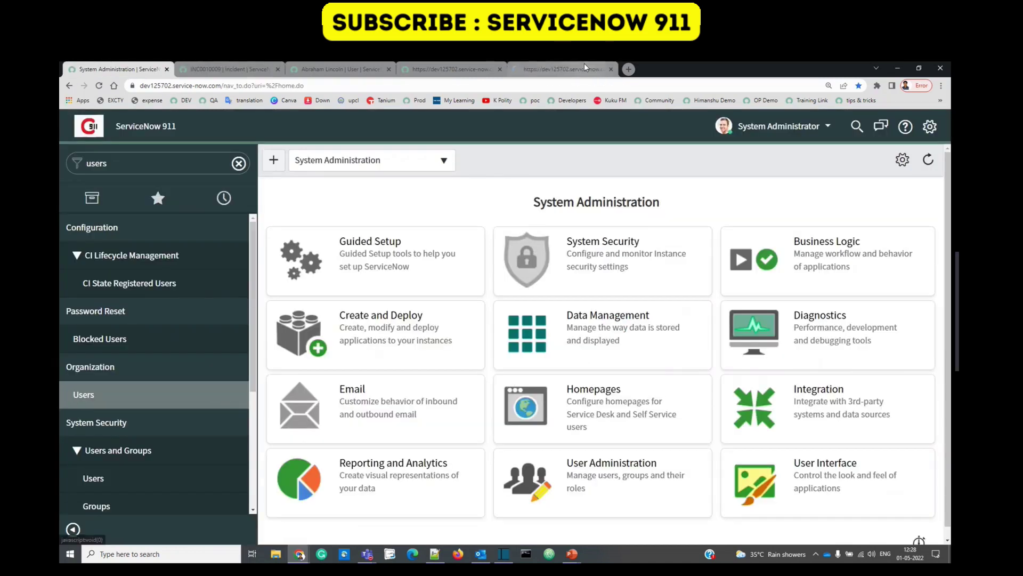
Open the Users list in its own browser tab and go to its User ID column.
left_click(575, 71)
left_click(203, 168)
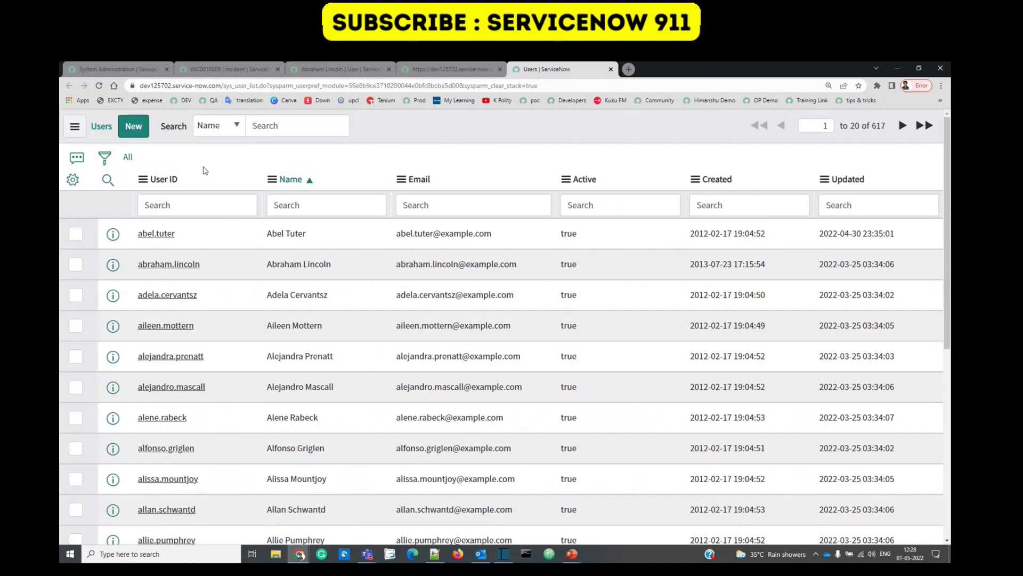
Open the dictionary entries of the Users table (sys_user) and examine the Display column.
right_click(232, 183)
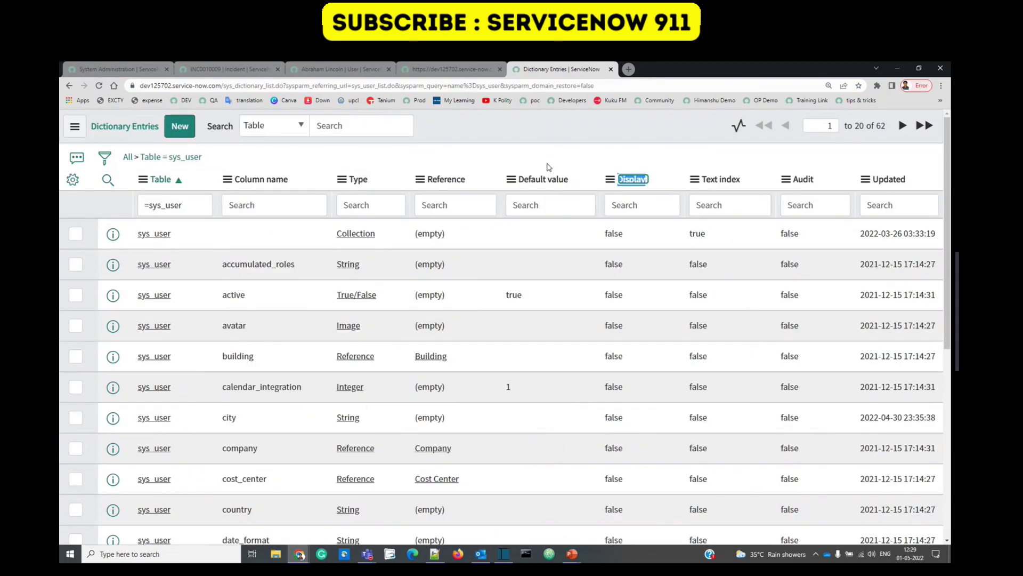
left_click(654, 181)
left_click_drag(655, 182, 619, 186)
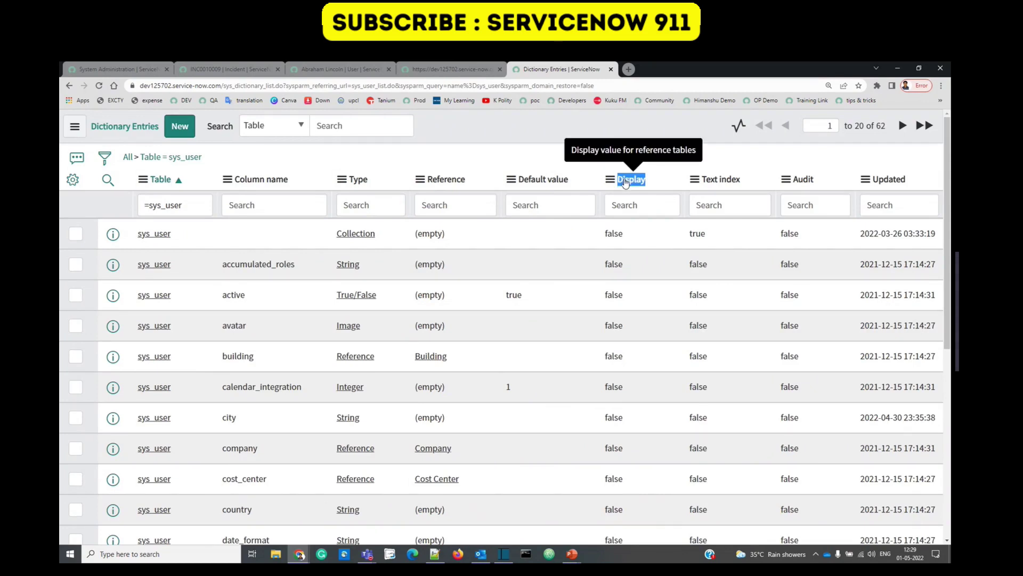
left_click(582, 170)
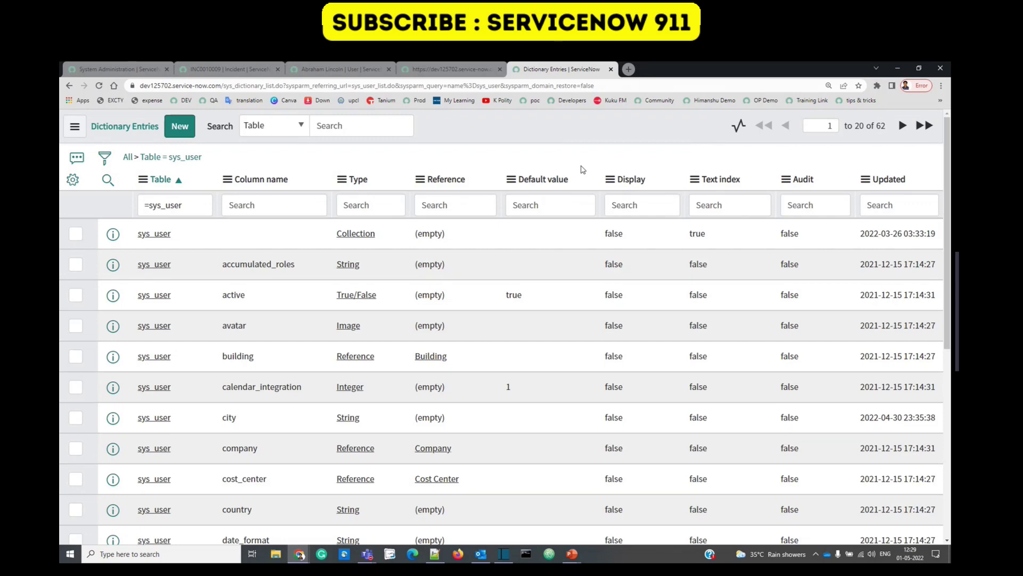
Set the Display attribute of the city column to true, save it, and dismiss the notification.
double_click(267, 419)
left_click(267, 470)
left_click(270, 424)
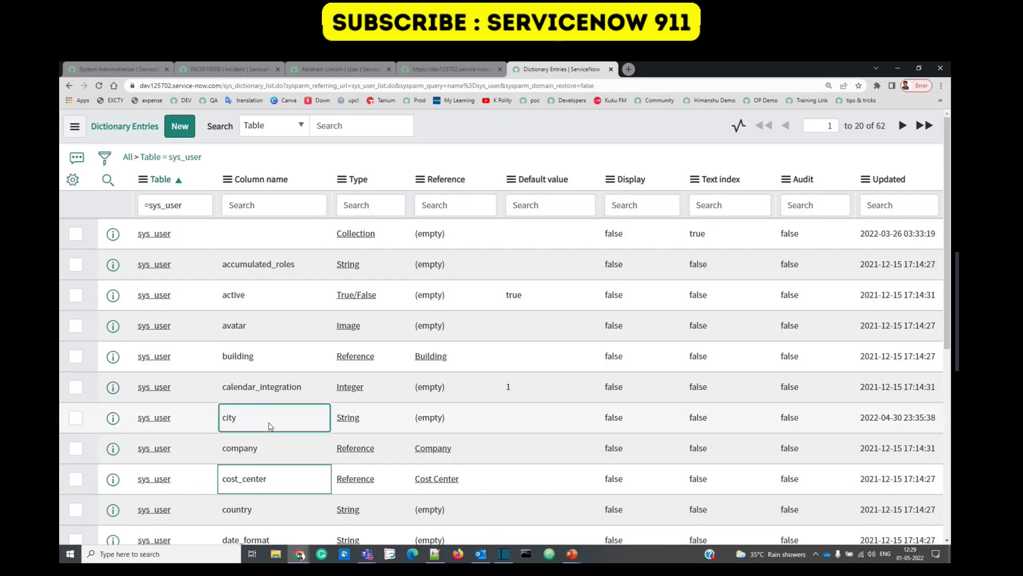
left_click(621, 418)
double_click(622, 419)
left_click(622, 421)
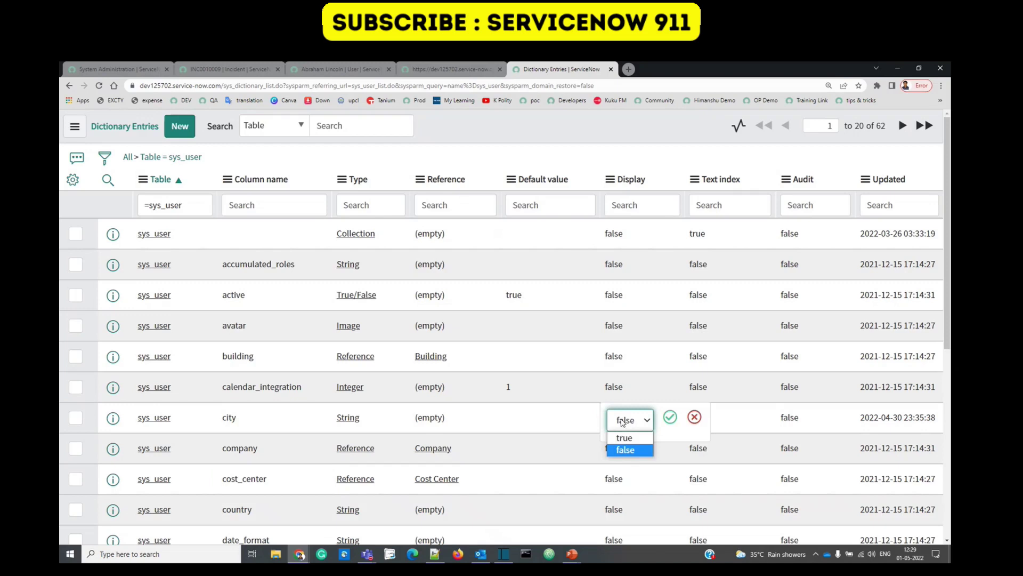
left_click(625, 437)
left_click(670, 416)
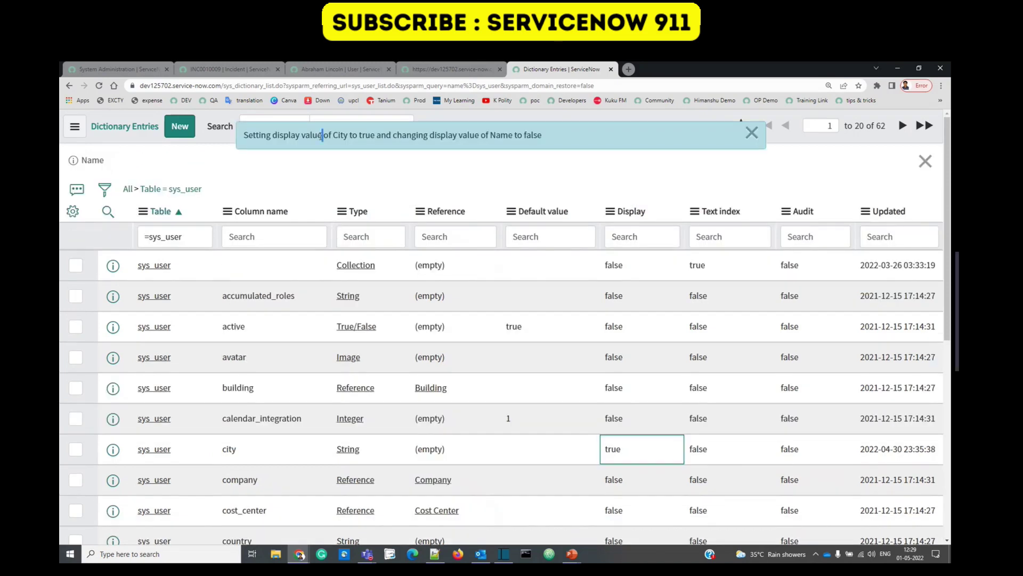
triple_click(321, 134)
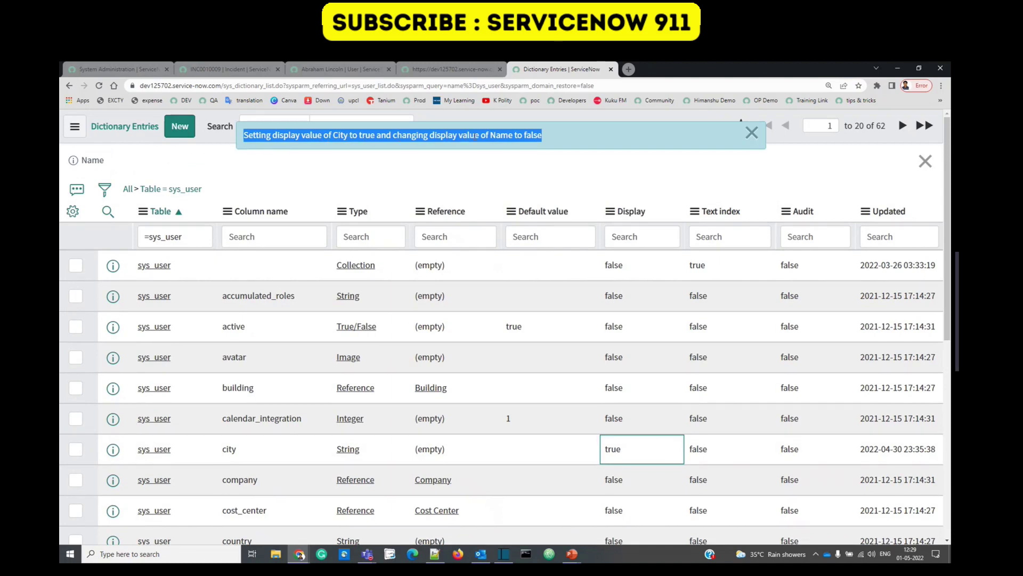
left_click(551, 139)
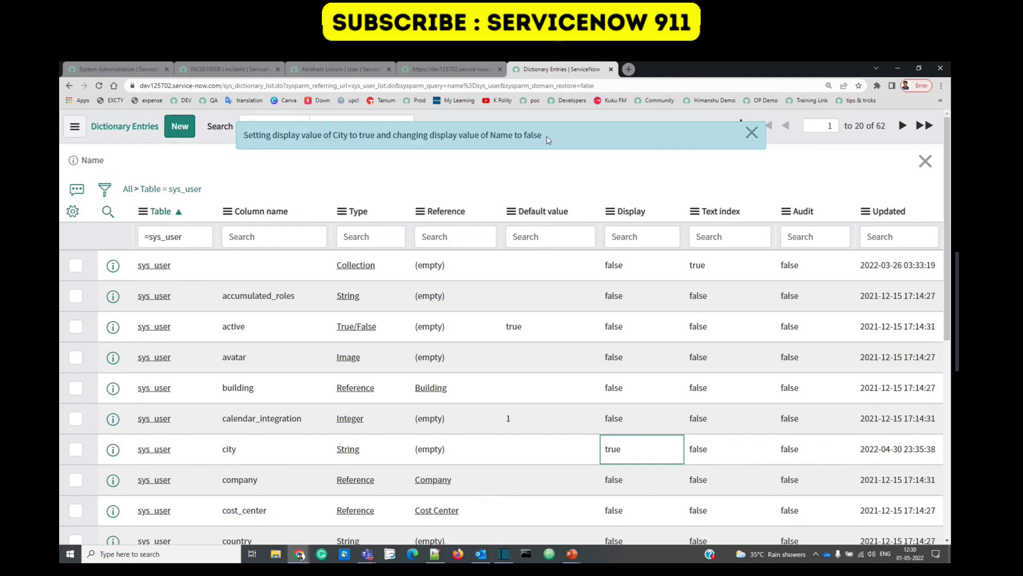
left_click(752, 133)
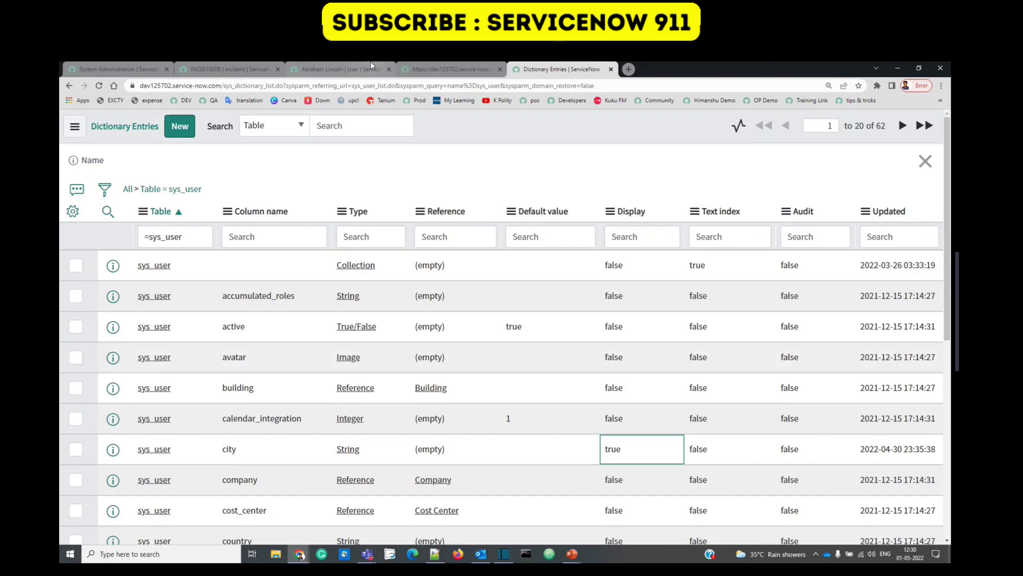
Return to incident INC0010009, reload the form discarding the unsaved change, and check the Caller field.
left_click(224, 69)
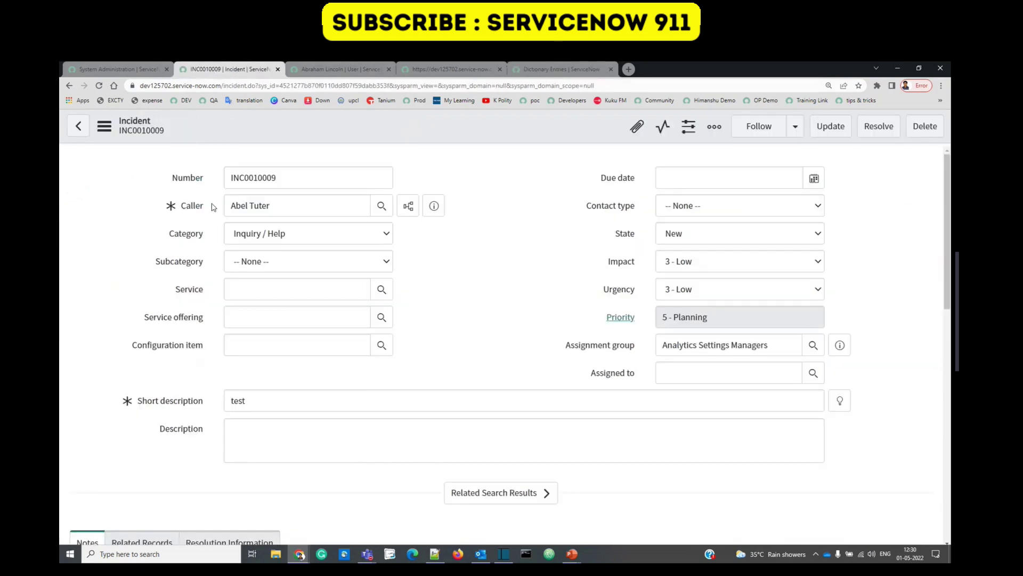
triple_click(298, 205)
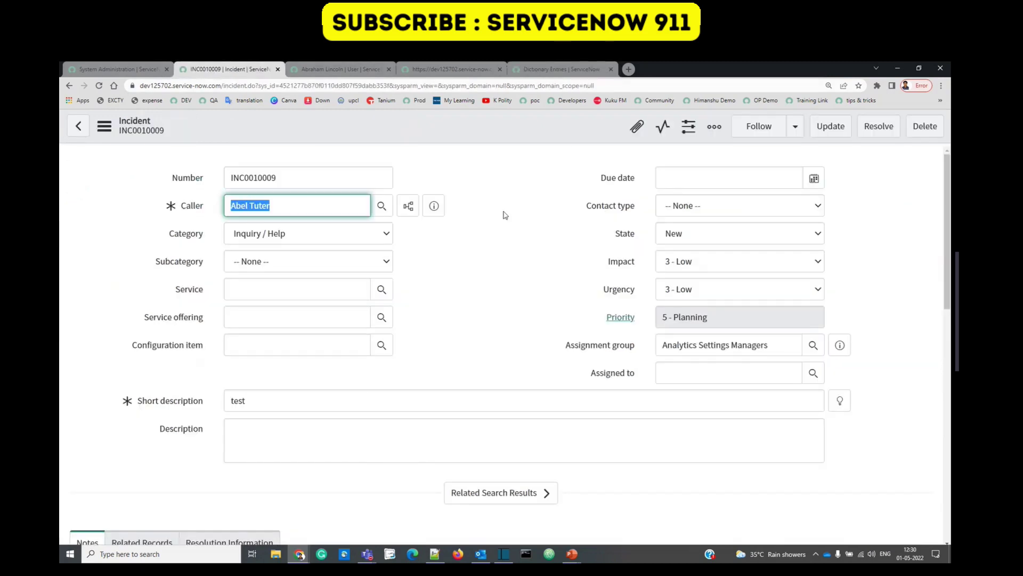
right_click(308, 122)
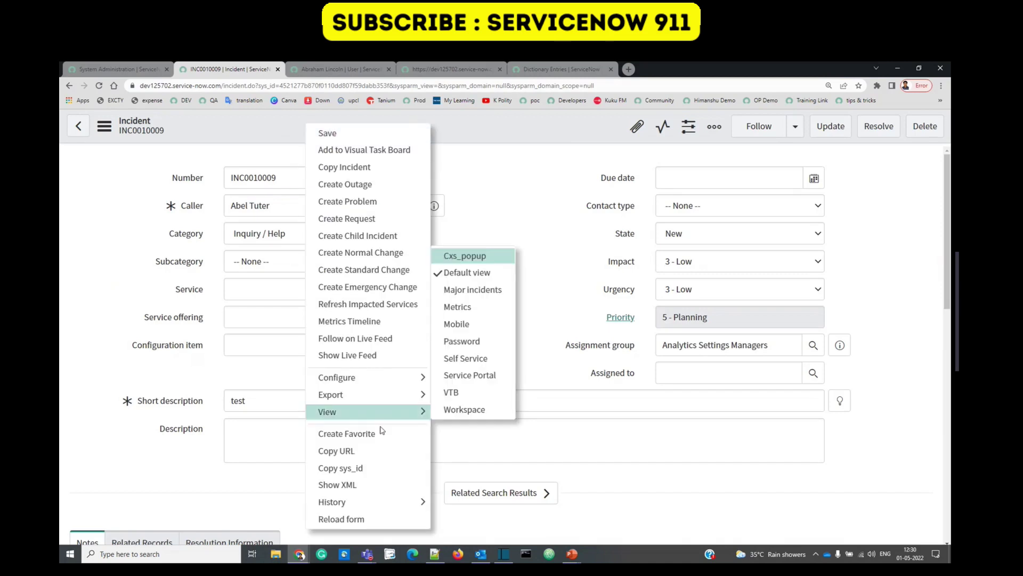
left_click(356, 521)
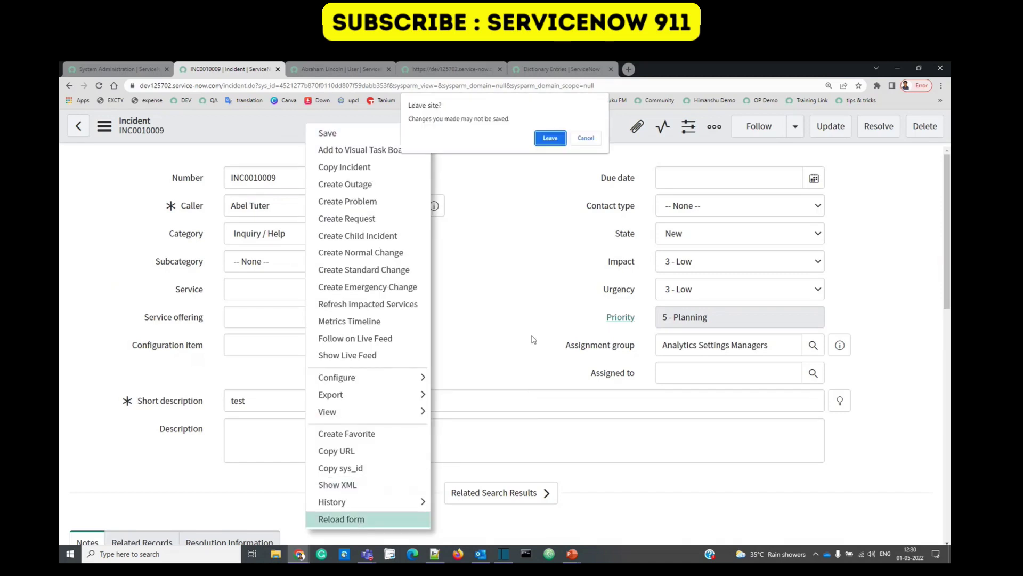
left_click(550, 139)
left_click(262, 206)
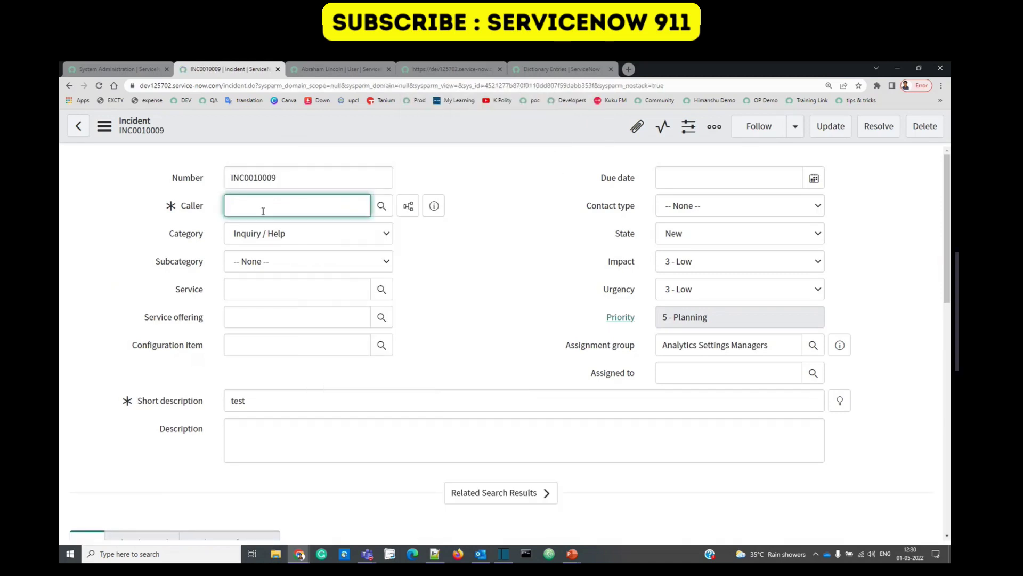
Set the City in the original caller's user record to New delhi and save the record.
left_click(342, 68)
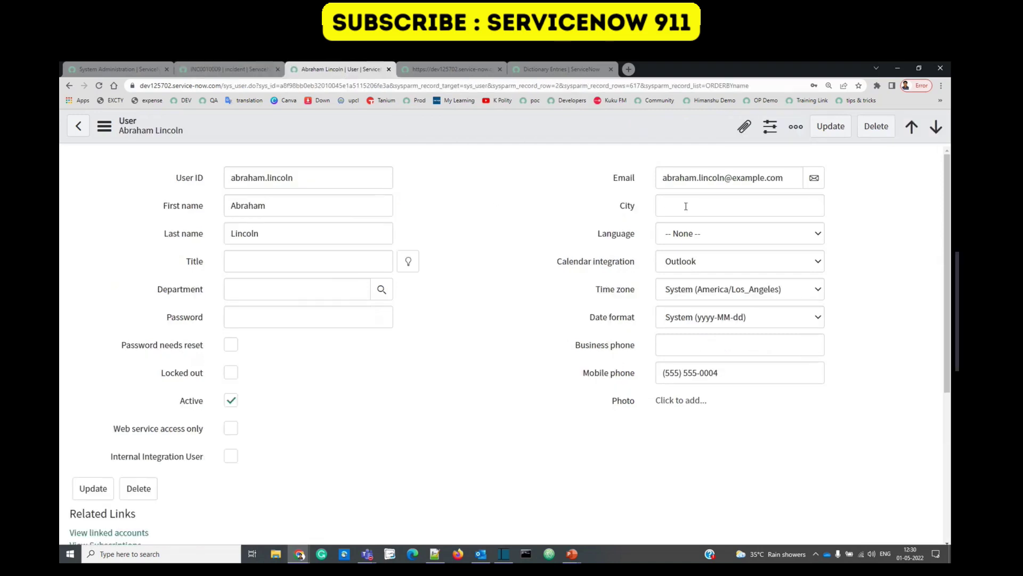
left_click(714, 205)
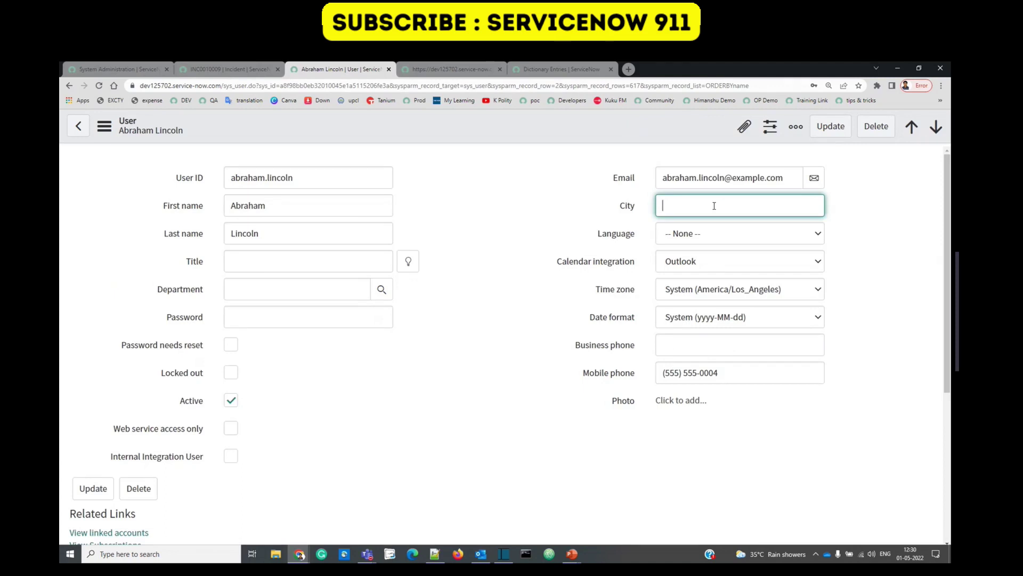
type("New delhi")
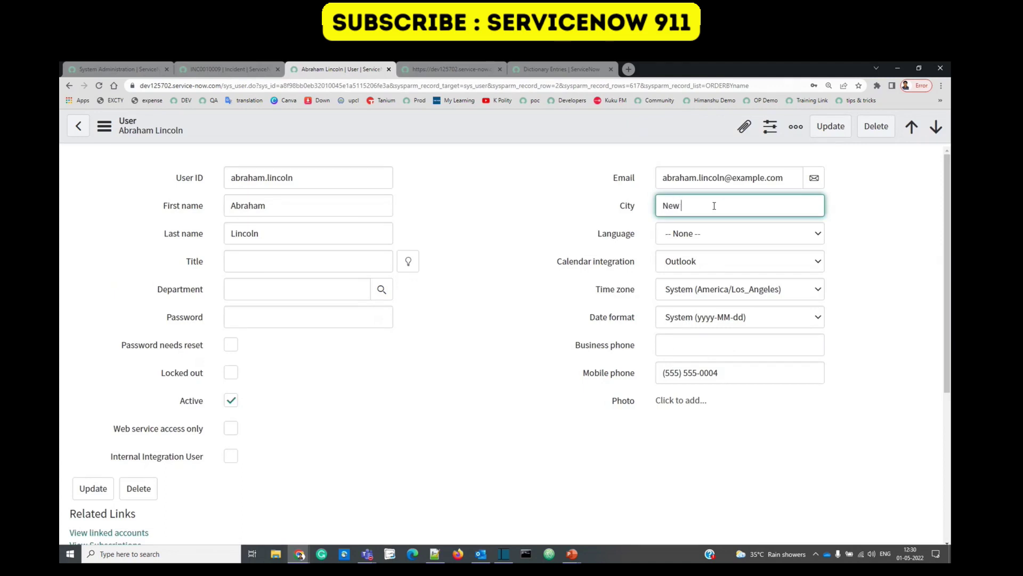
right_click(507, 125)
left_click(516, 132)
Reload incident INC0010009 and review the display value in its Caller field.
left_click(229, 69)
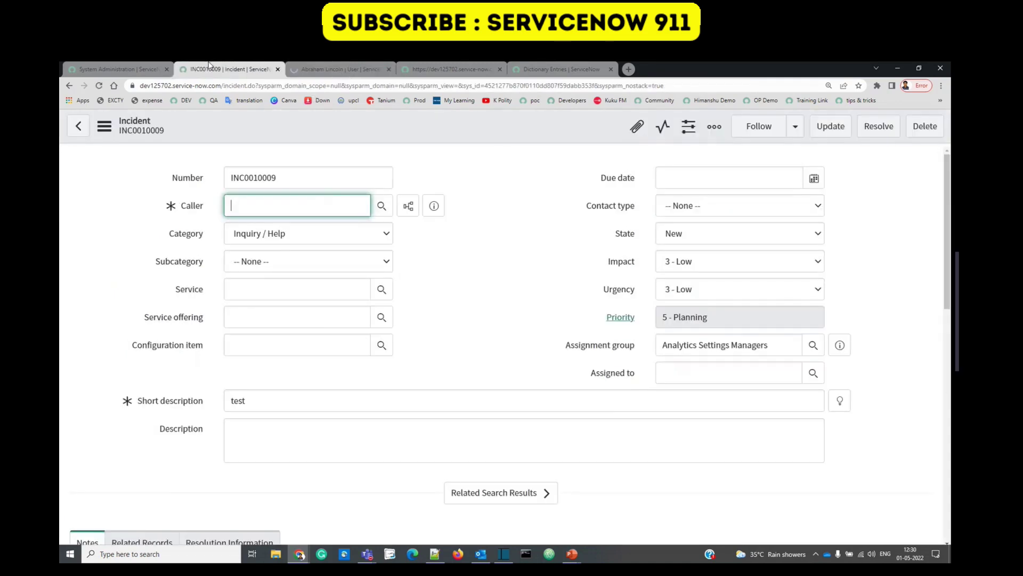
right_click(316, 123)
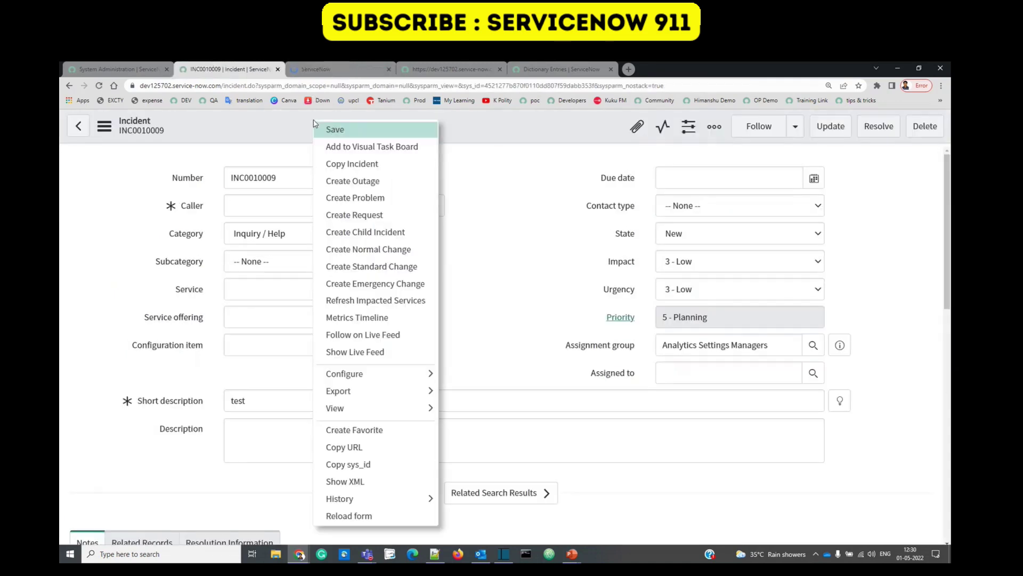
left_click(373, 515)
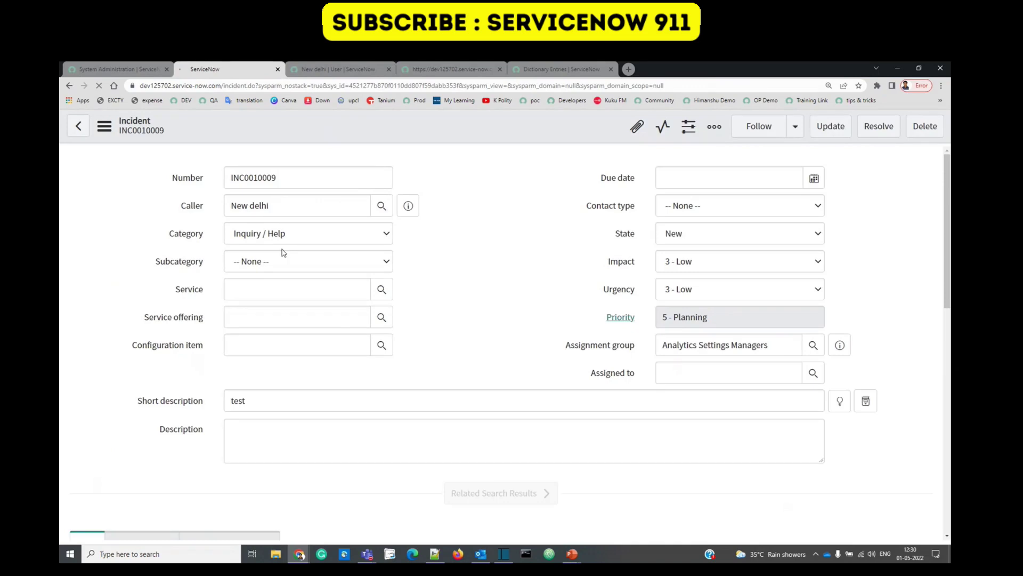
left_click(308, 203)
triple_click(308, 203)
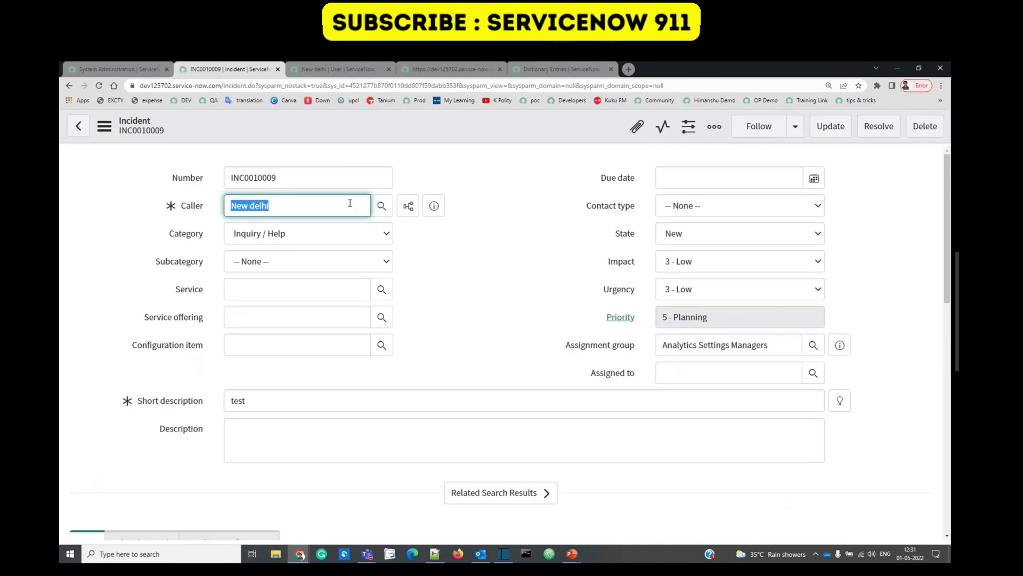
Change the incident's Caller to the user with the display value Dehradun from the reference lookup list.
left_click(381, 206)
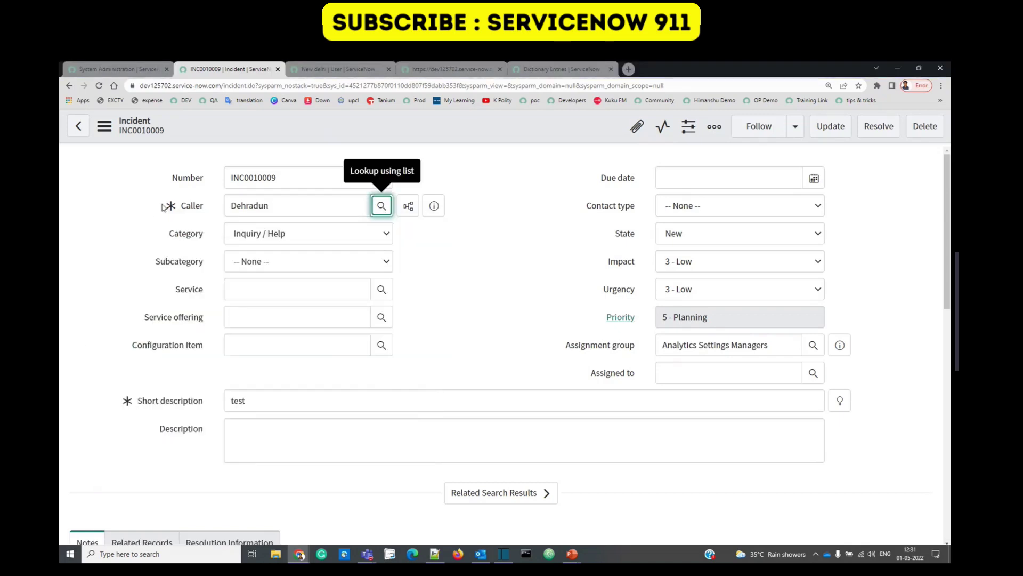
left_click(164, 207)
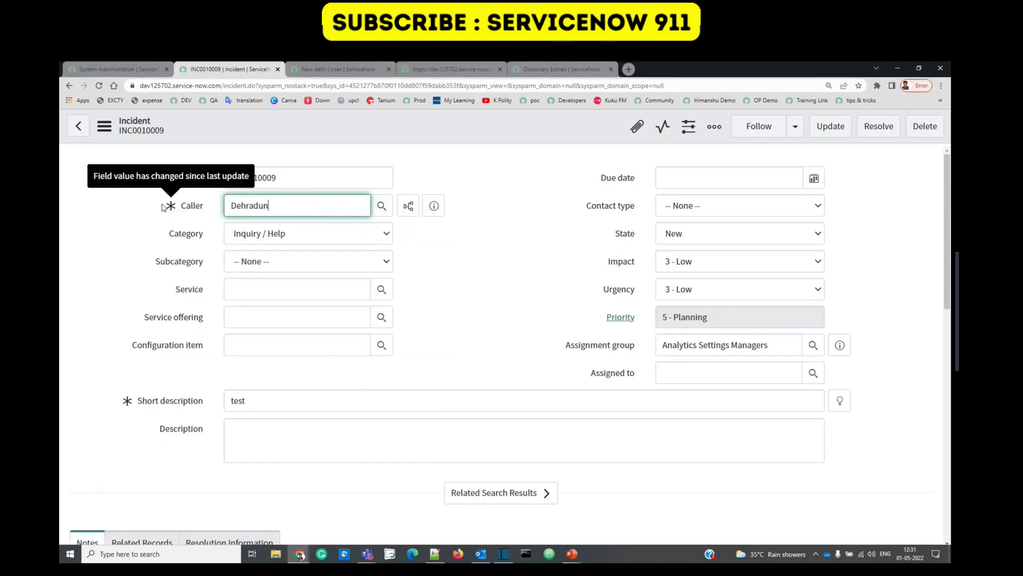
double_click(296, 206)
left_click(498, 257)
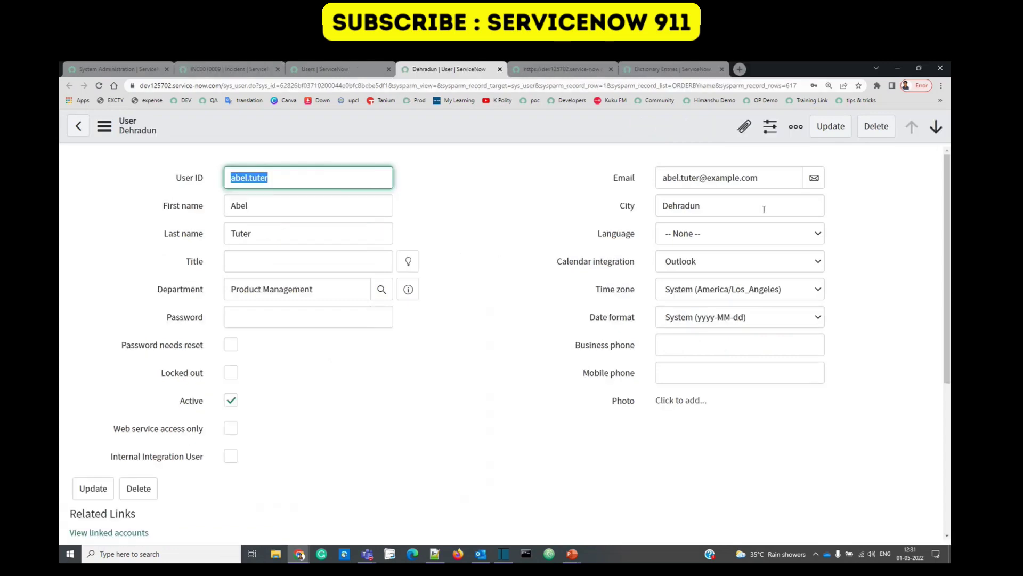
Compare the City in the new caller's user record with the value in the incident's Caller field.
double_click(764, 209)
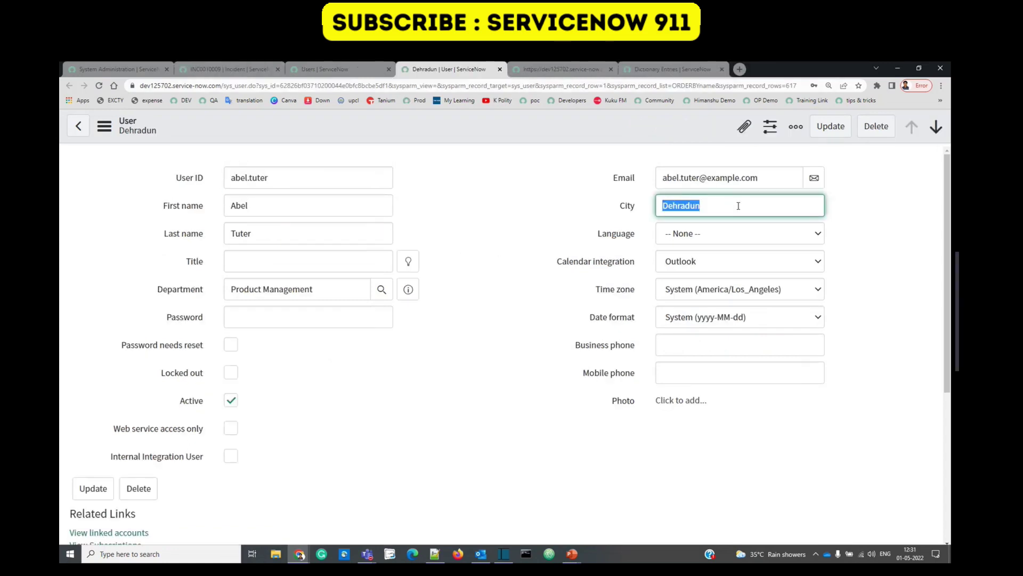
left_click(253, 67)
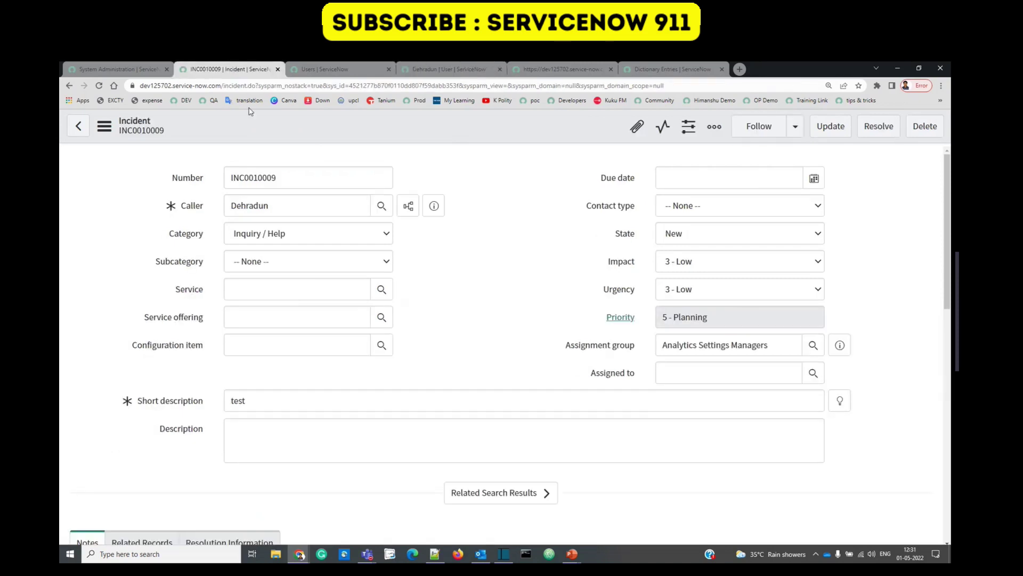
left_click(309, 205)
double_click(308, 206)
Open the Users table's dictionary entries from the New delhi user record.
key("ctrl+Tab")
right_click(354, 124)
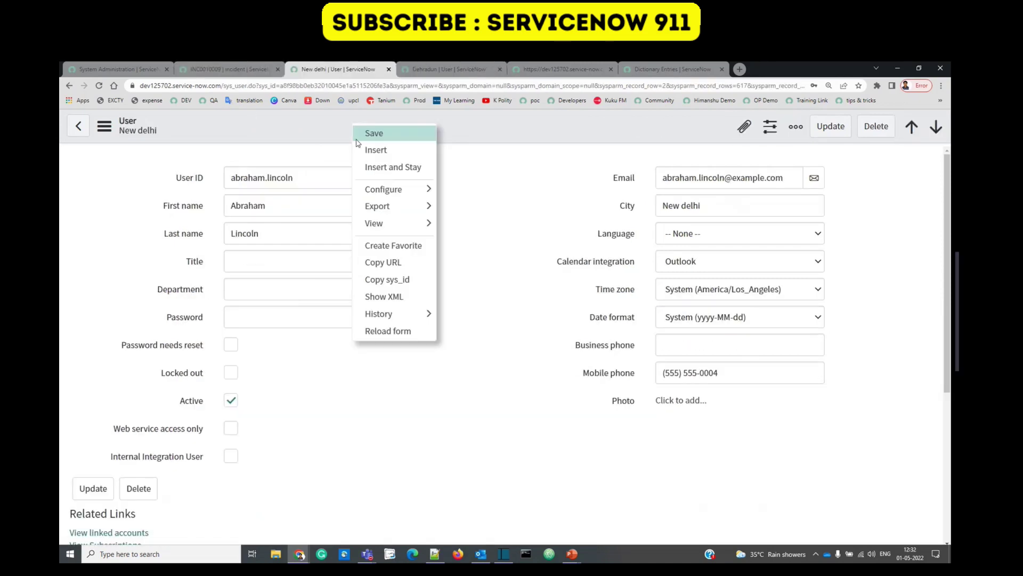
mouse_move(399, 193)
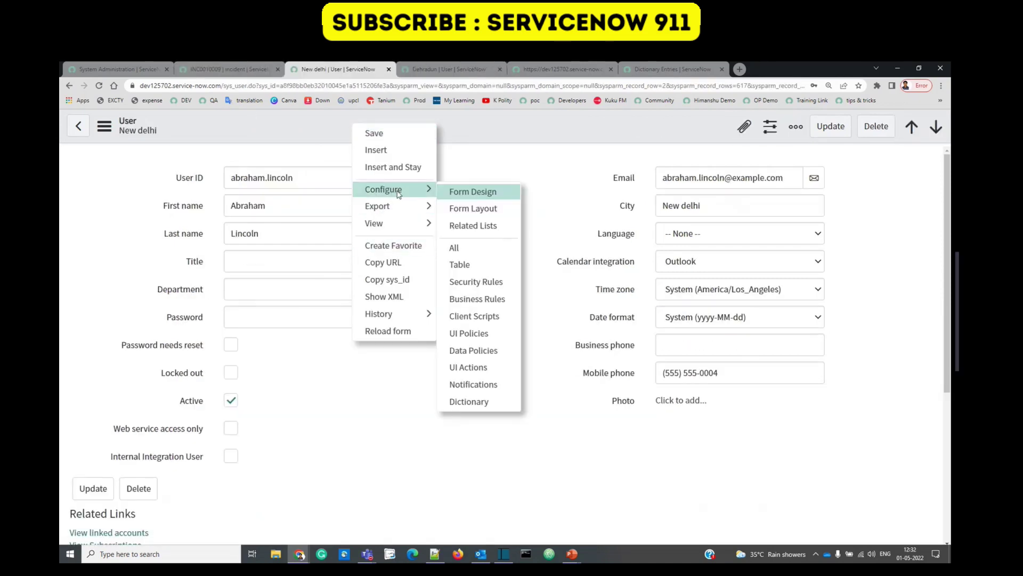
left_click(474, 401)
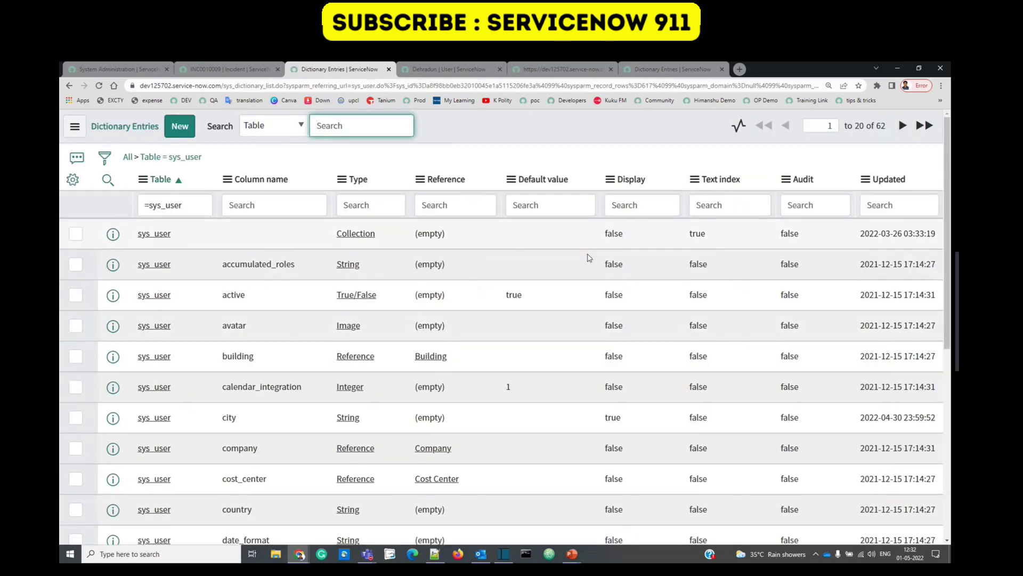
Set the Display value of the city column to false in the sys_user dictionary entries.
left_click(614, 418)
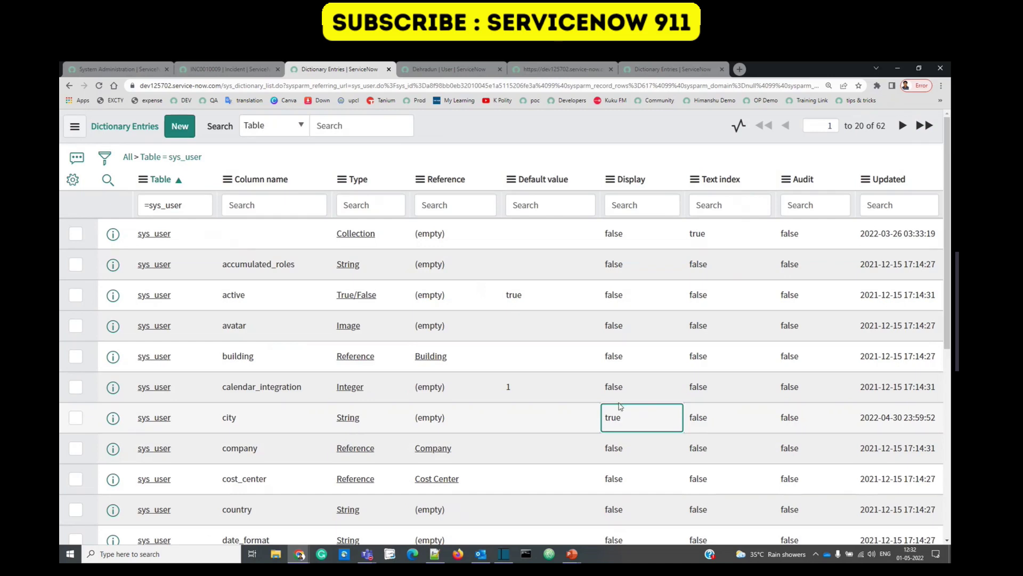
scroll(620, 406, "down", 3)
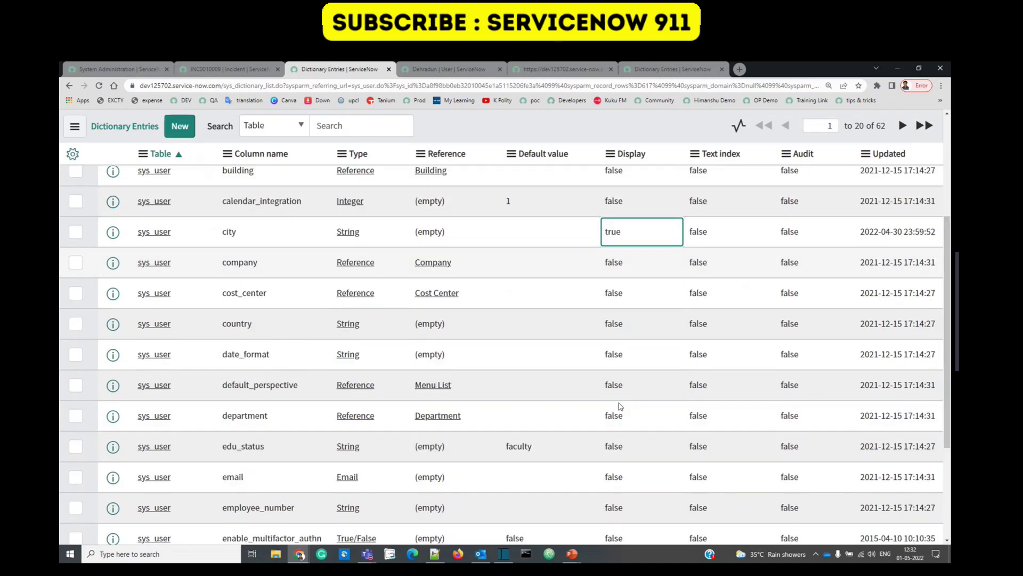
scroll(620, 406, "down", 2)
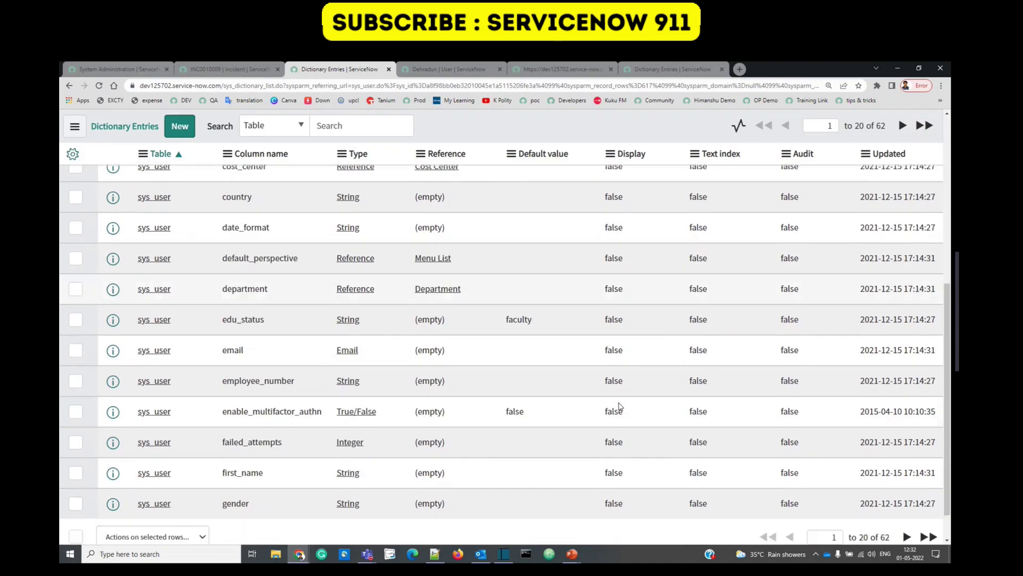
scroll(620, 404, "up", 4)
scroll(620, 403, "up", 1)
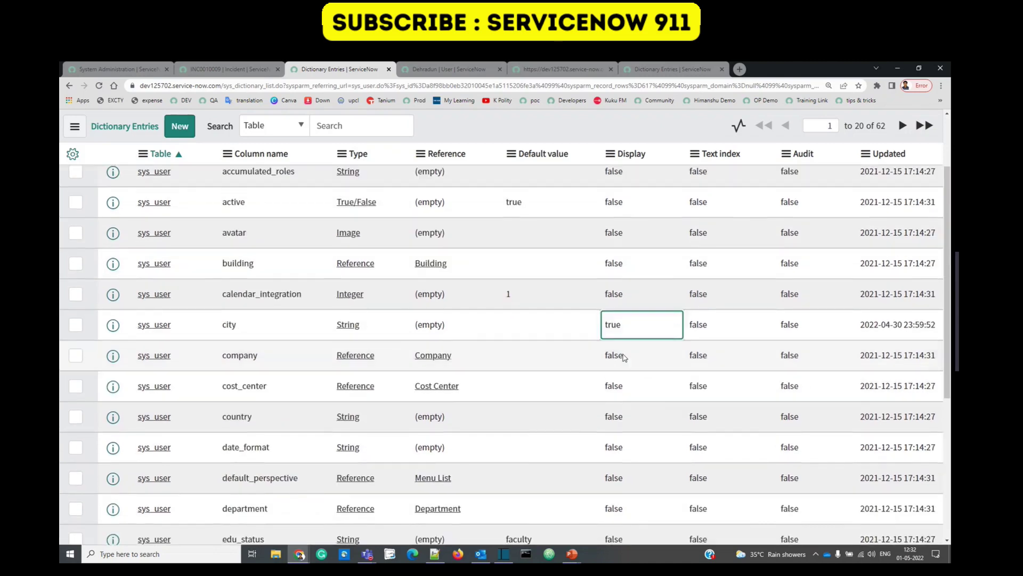
double_click(636, 324)
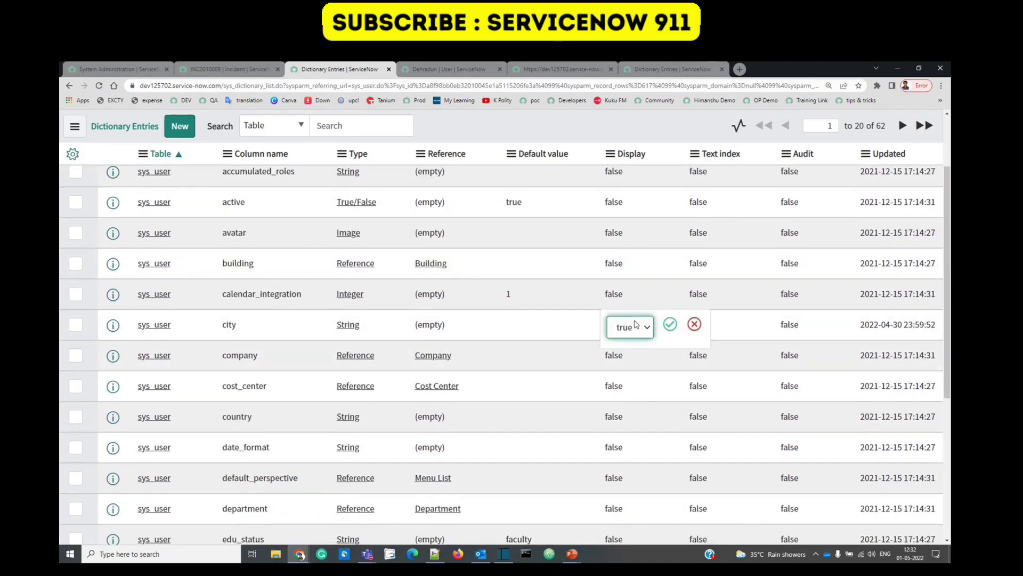
left_click(637, 327)
left_click(647, 355)
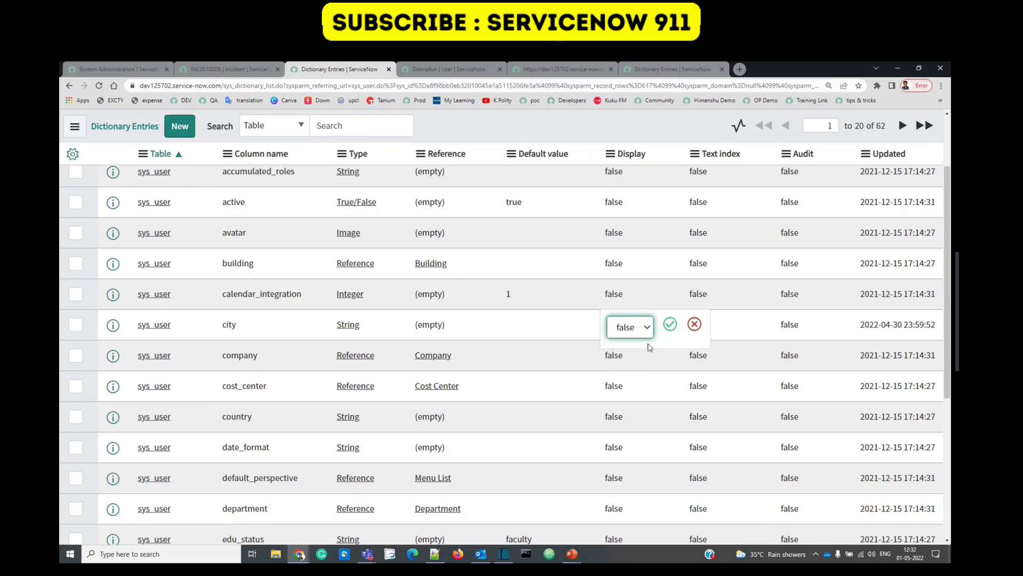
key("Return")
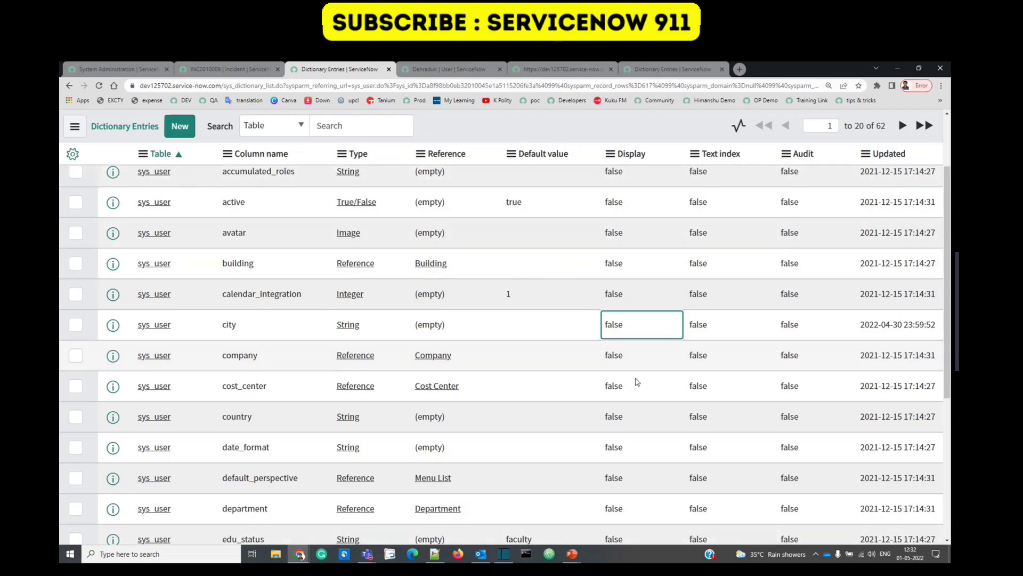
Reload incident INC0010009, discarding its unsaved changes, and check the display value in the Caller field.
left_click(226, 68)
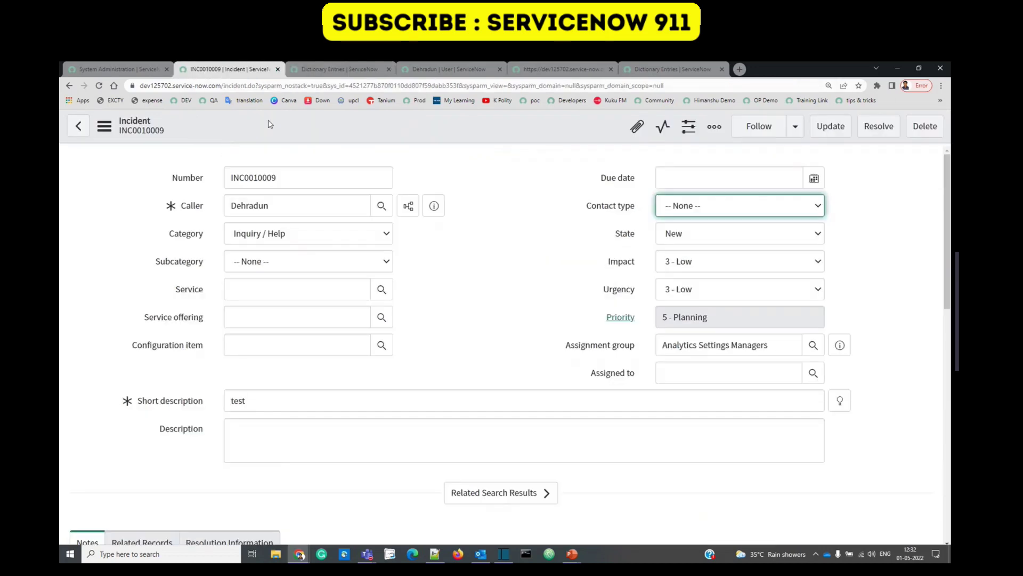
right_click(271, 123)
left_click(304, 515)
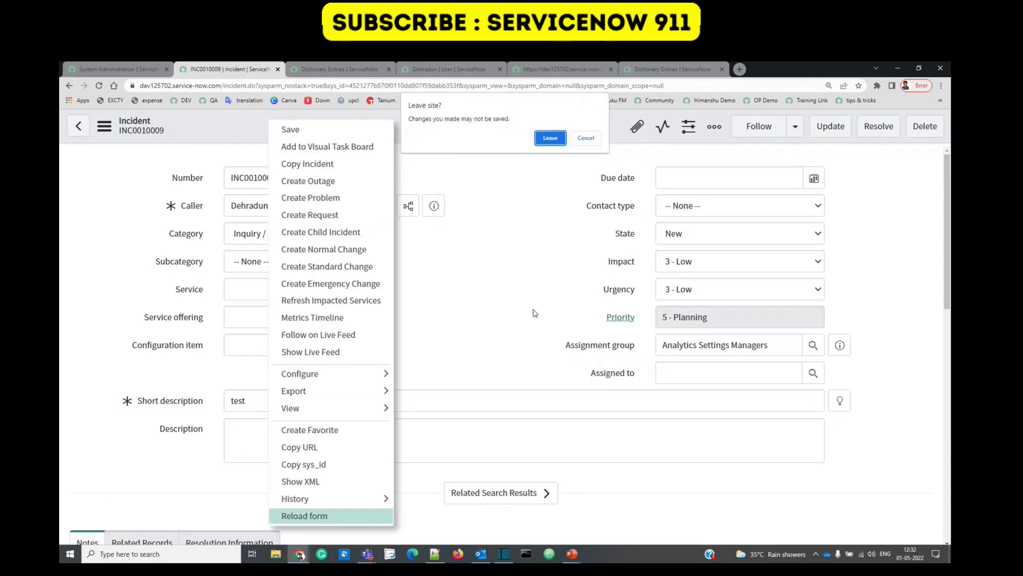
left_click(548, 141)
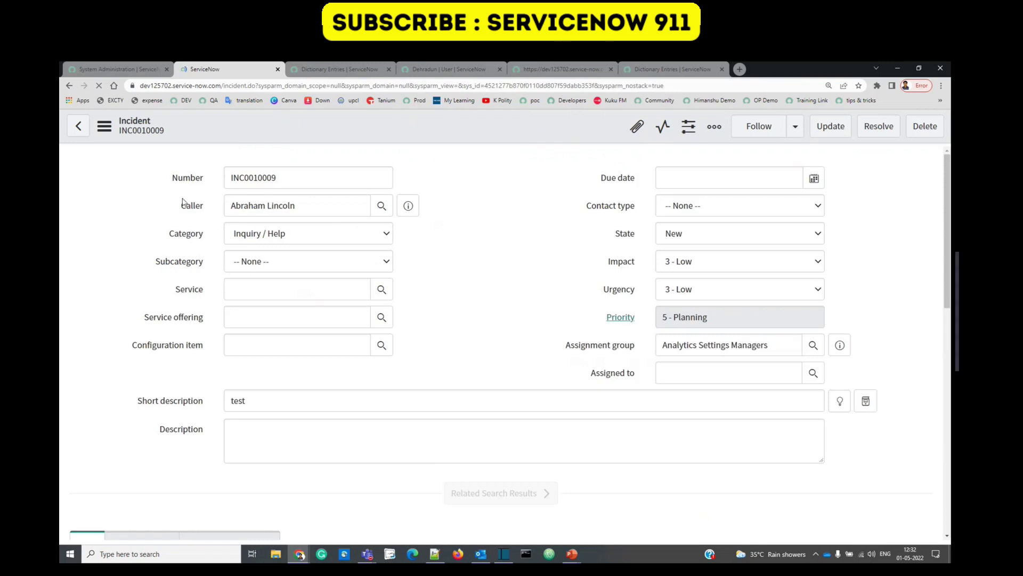
triple_click(305, 203)
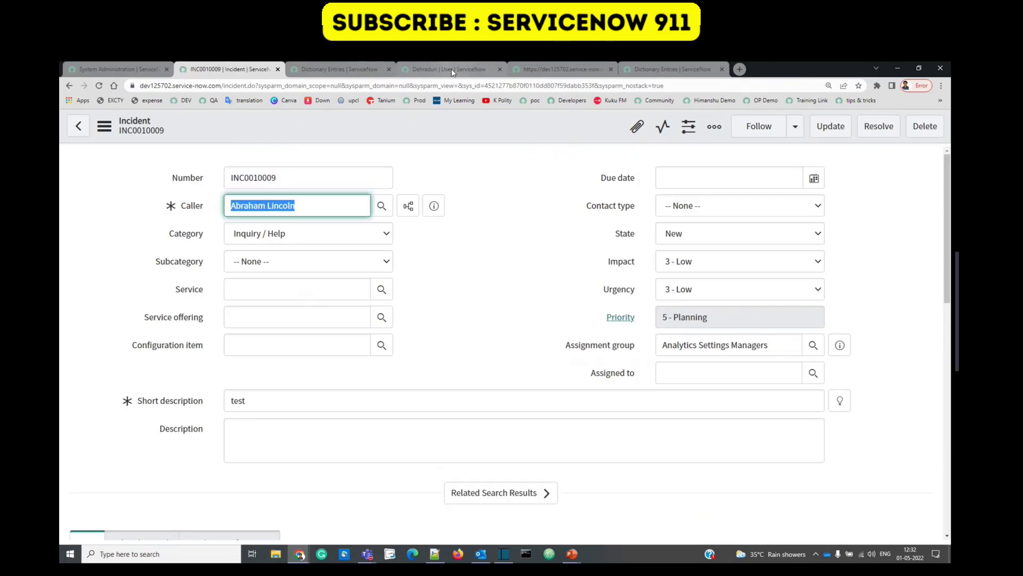
Start a new dictionary entry for the User table from its dictionary list and enable the Display option.
left_click(347, 70)
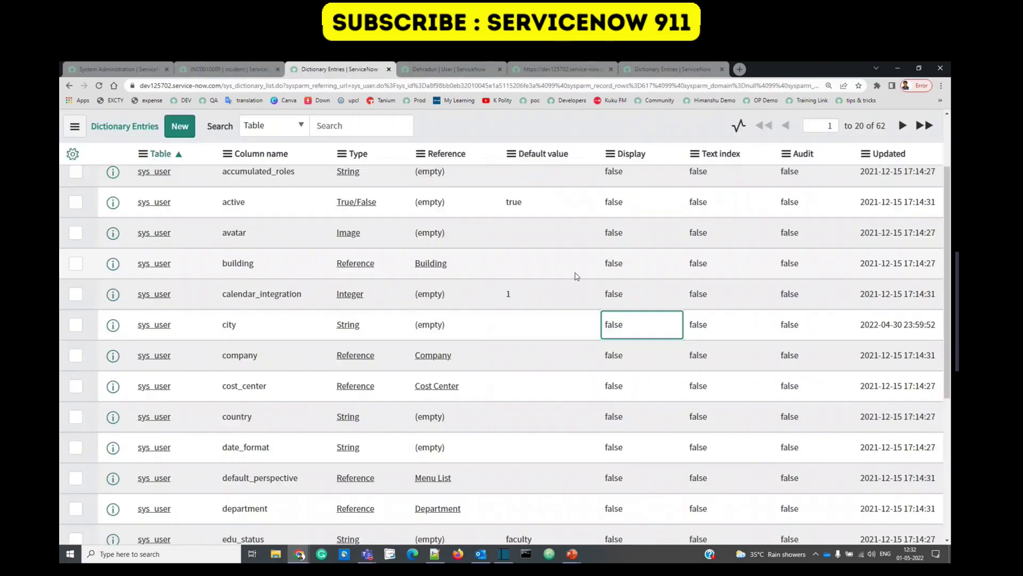
scroll(580, 324, "down", 4)
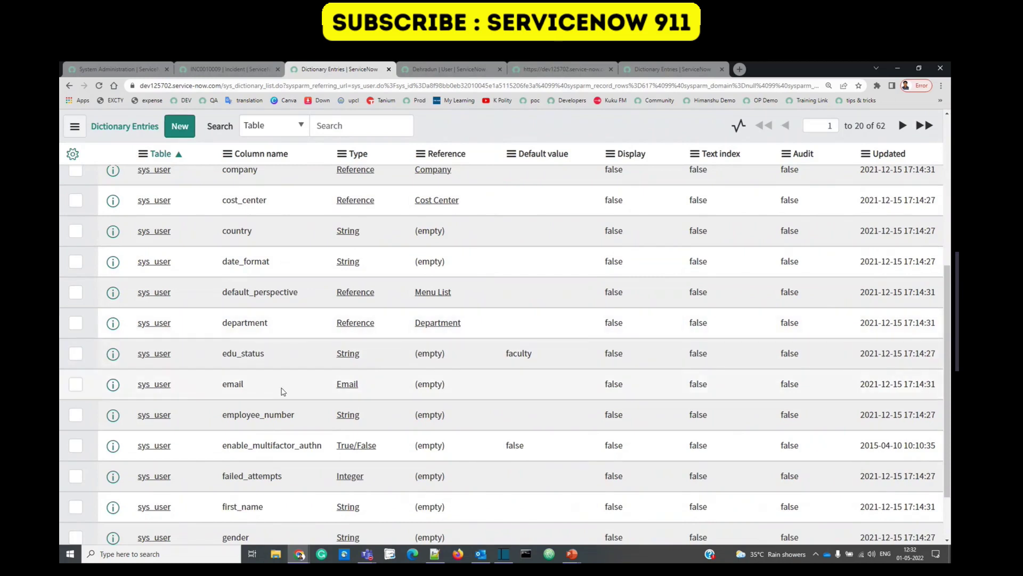
scroll(589, 394, "down", 3)
scroll(592, 389, "up", 8)
left_click(593, 389)
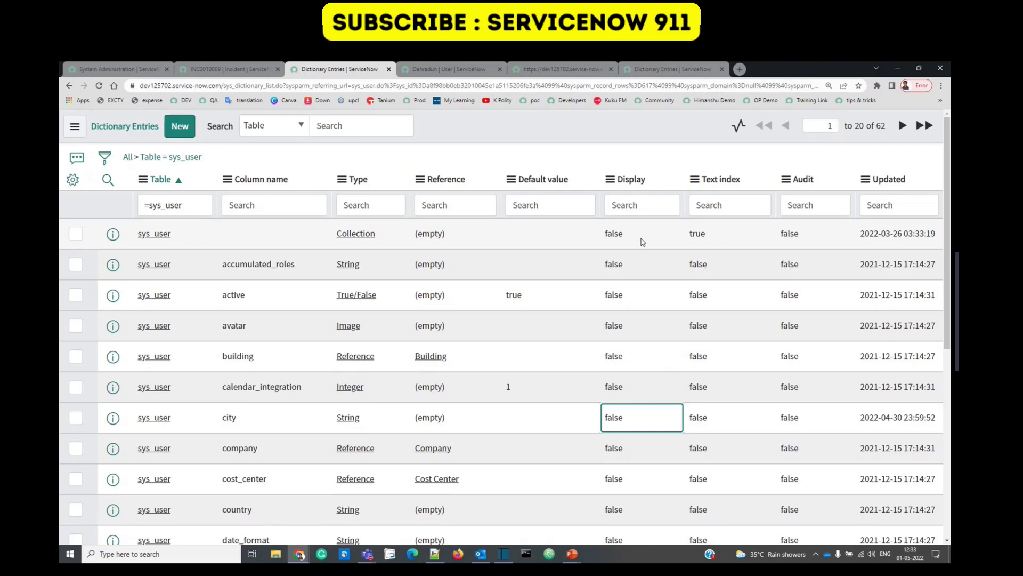
left_click(181, 129)
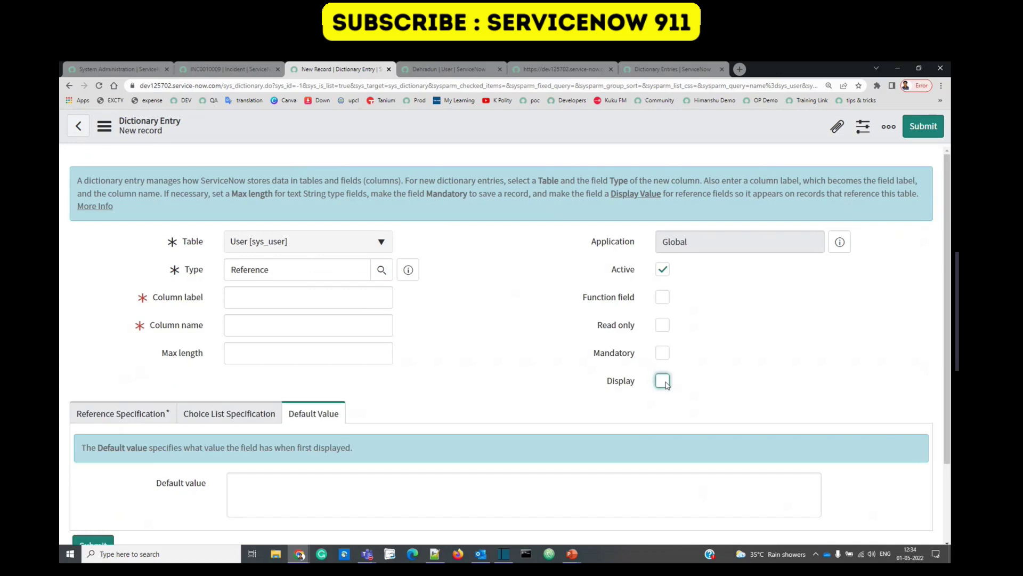
left_click(662, 380)
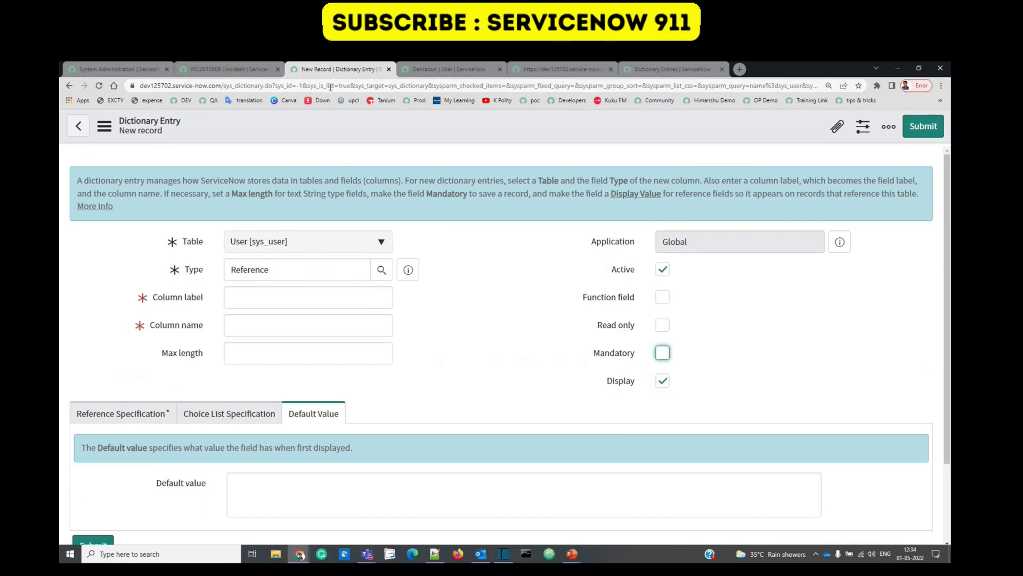
Return to incident INC0010009 and review its Caller reference field.
left_click(238, 67)
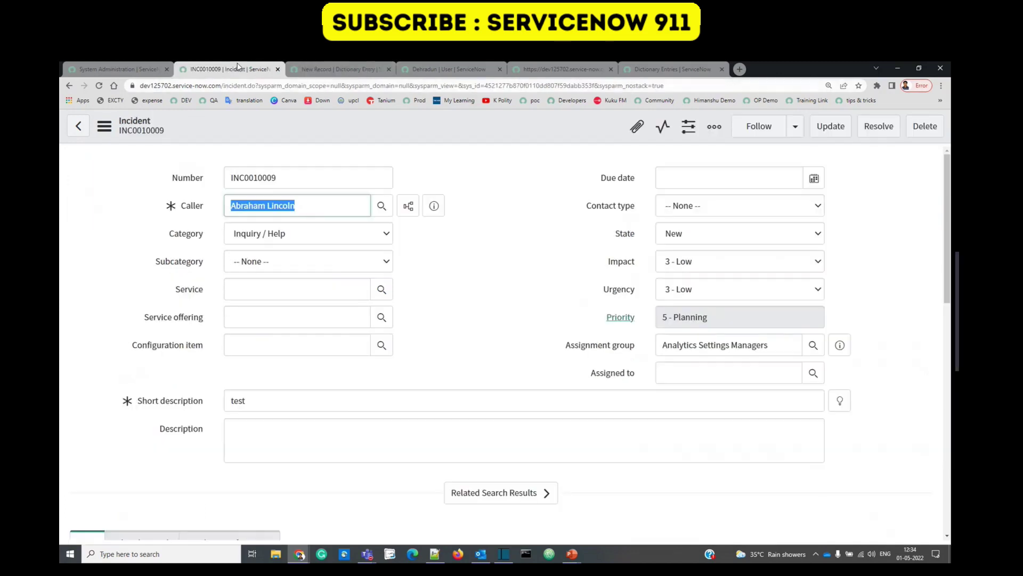
left_click(518, 323)
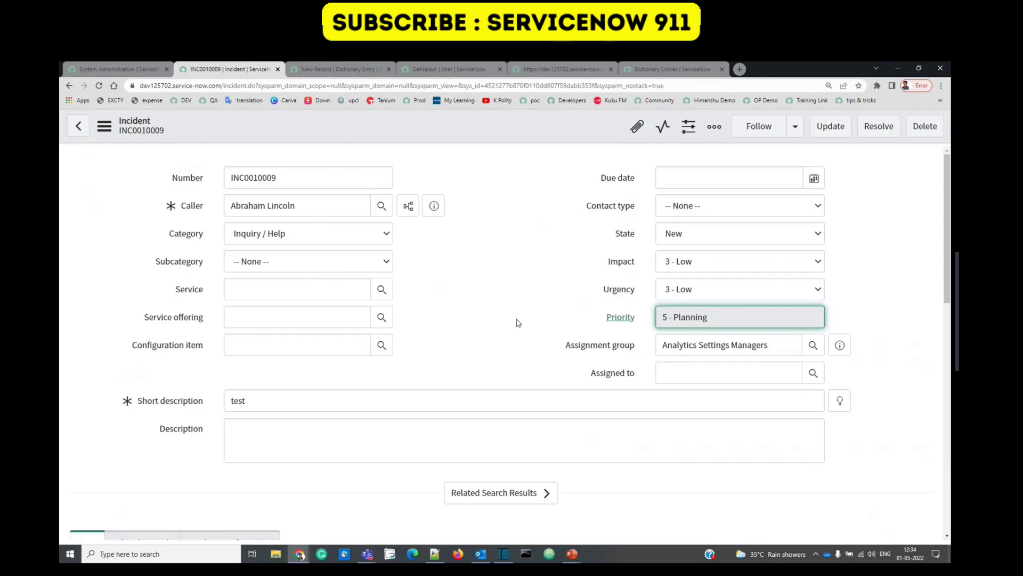